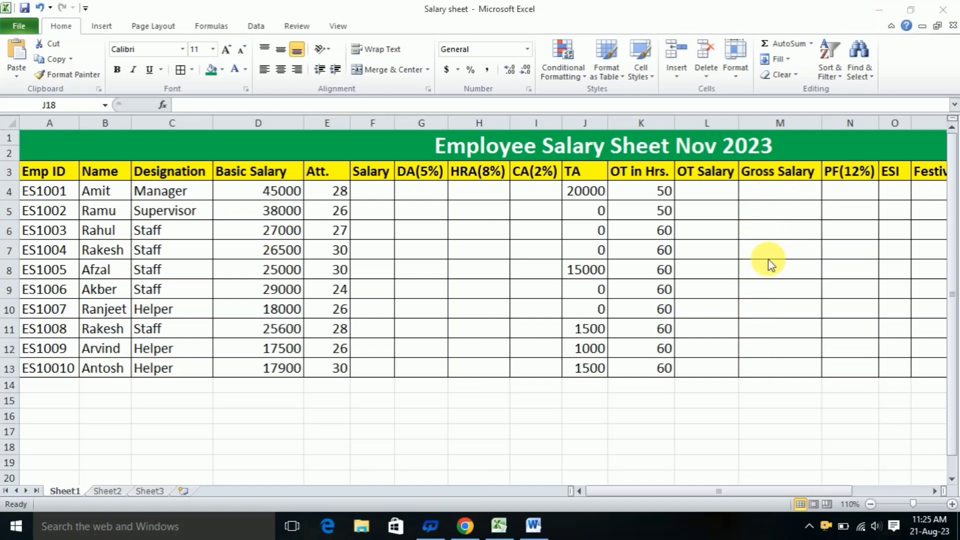
{"action": "left_click", "coordinate": [763, 500]}
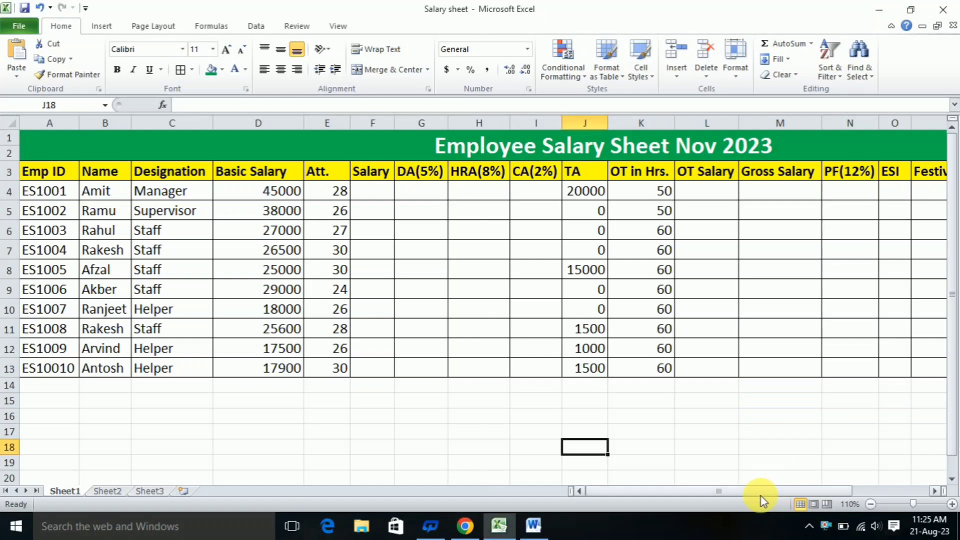
{"action": "left_click_drag", "start_coordinate": [754, 492], "coordinate": [826, 491]}
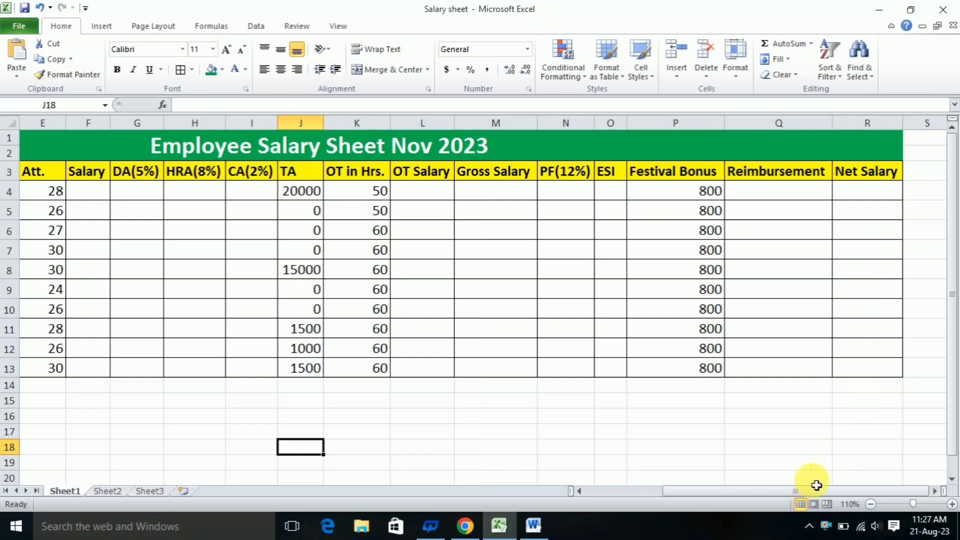
{"action": "left_click_drag", "start_coordinate": [806, 494], "coordinate": [699, 496]}
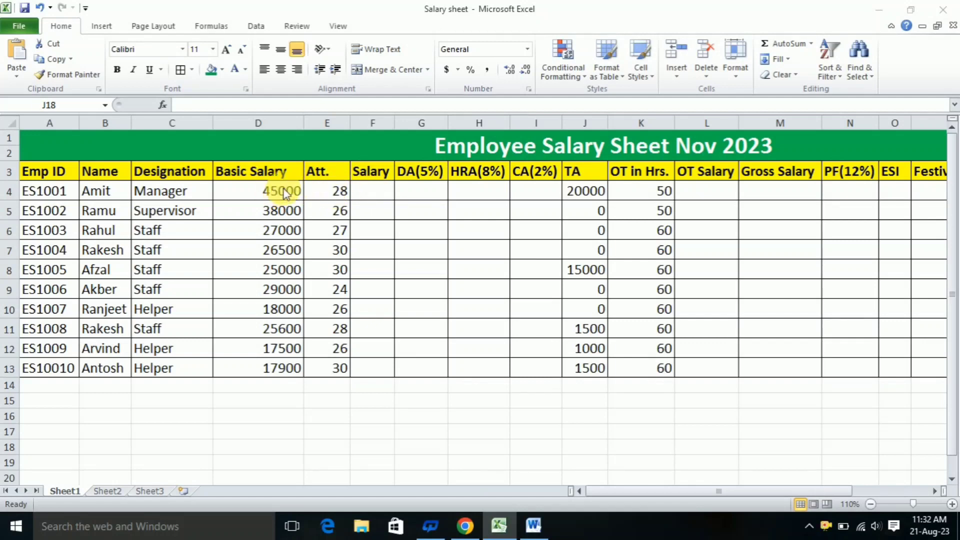
Begin the first employee's Salary formula in F4 by dividing the basic salary in D4 by 30
{"action": "double_click", "coordinate": [372, 189]}
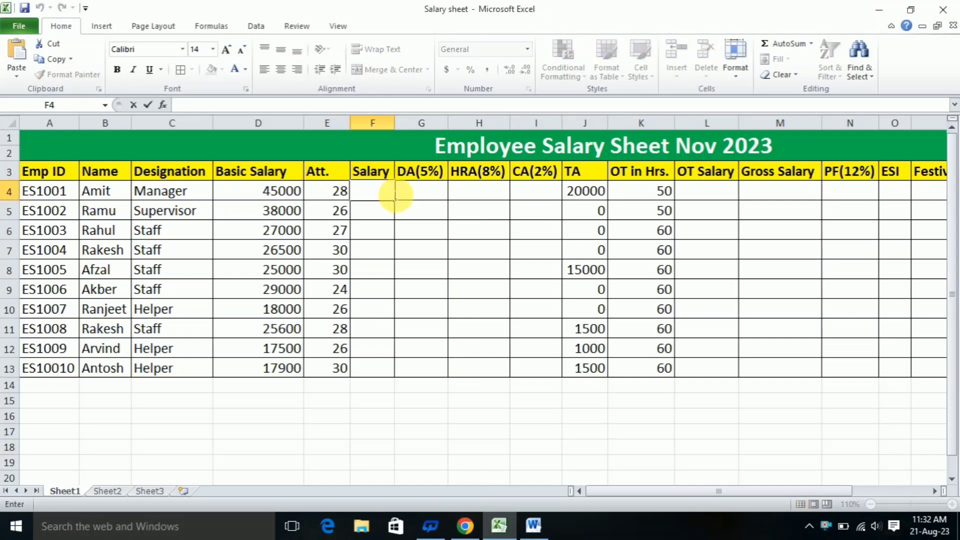
{"action": "type", "text": "="}
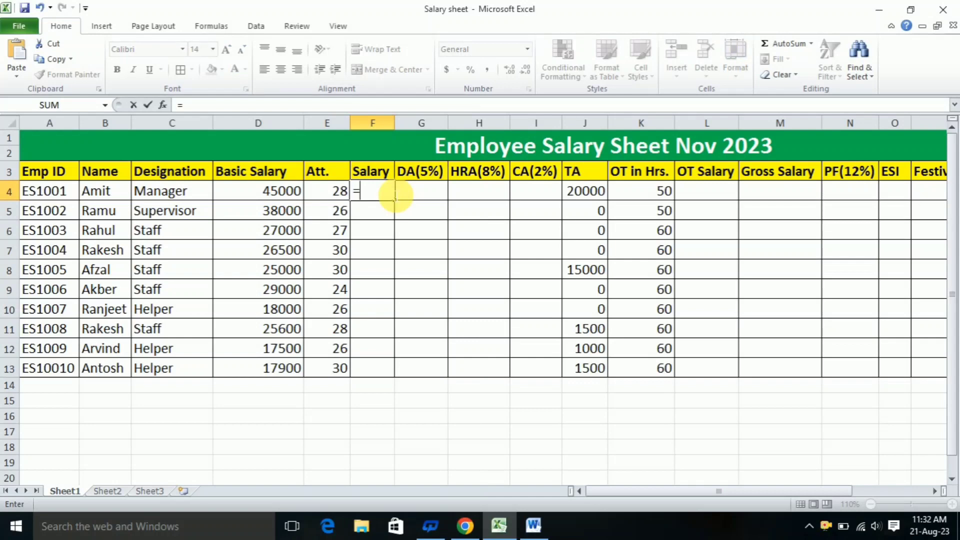
{"action": "left_click", "coordinate": [259, 194]}
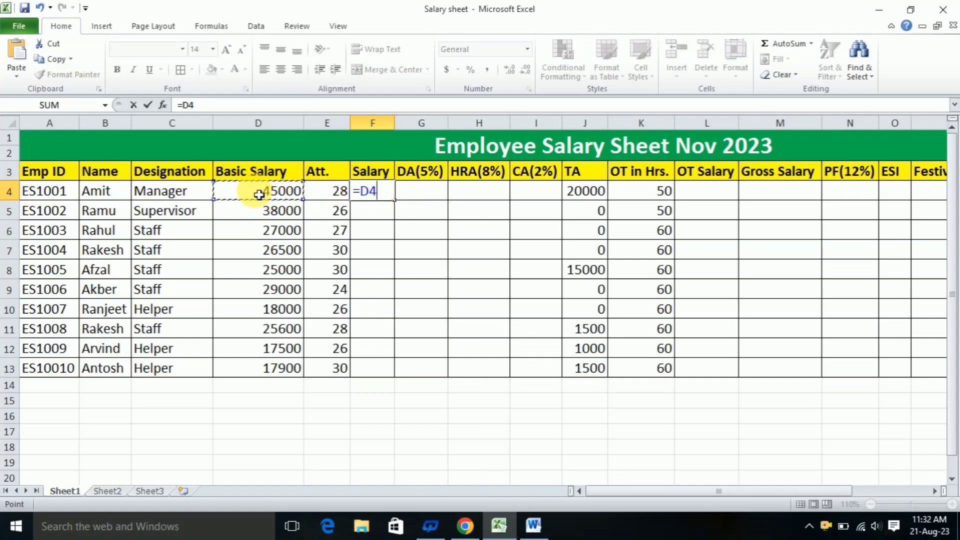
{"action": "type", "text": "/30"}
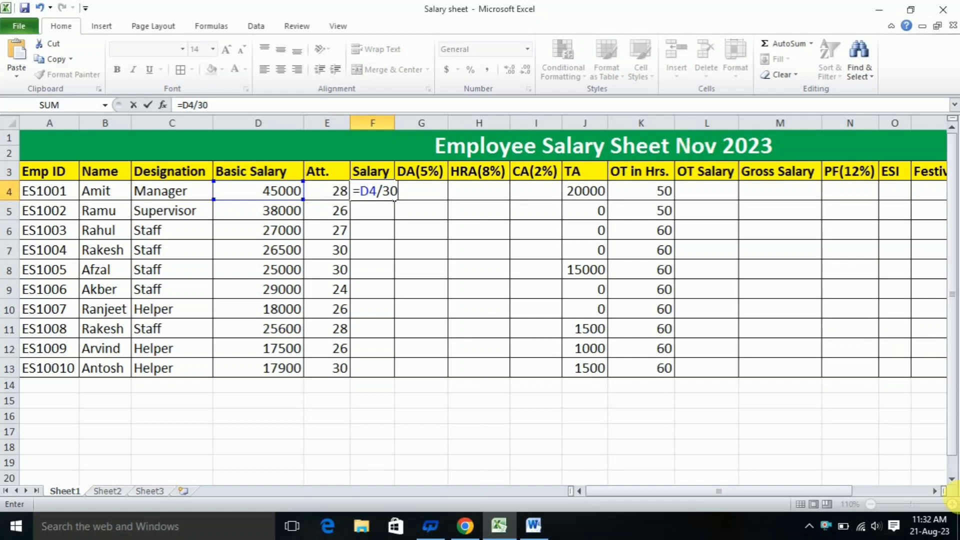
Check how many days August, September and October 2023 have in the system calendar, and close it
{"action": "left_click", "coordinate": [931, 527]}
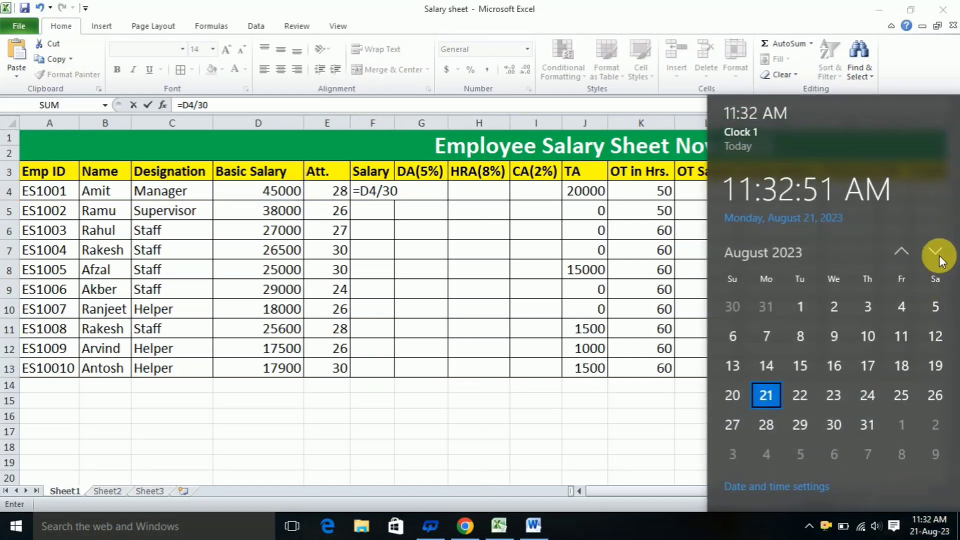
{"action": "left_click", "coordinate": [938, 249]}
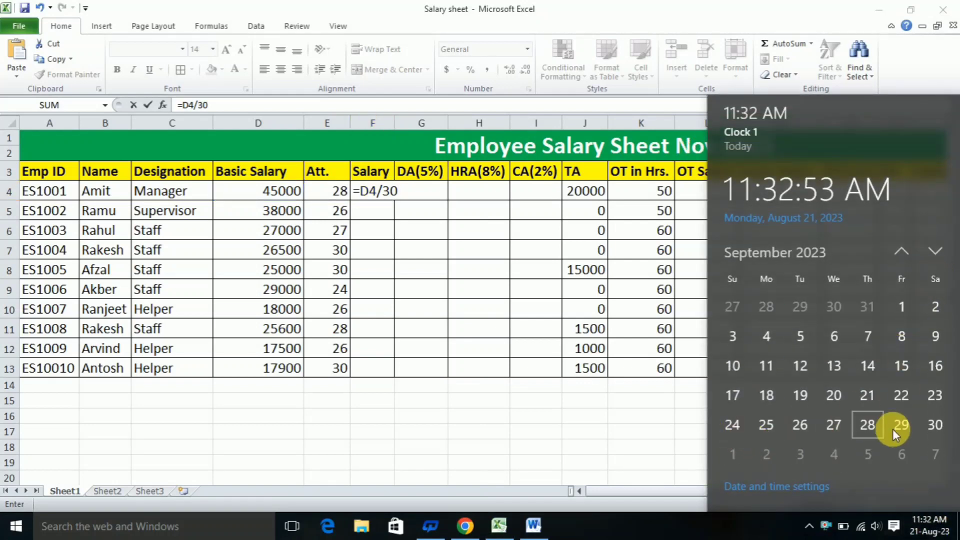
{"action": "left_click", "coordinate": [900, 249]}
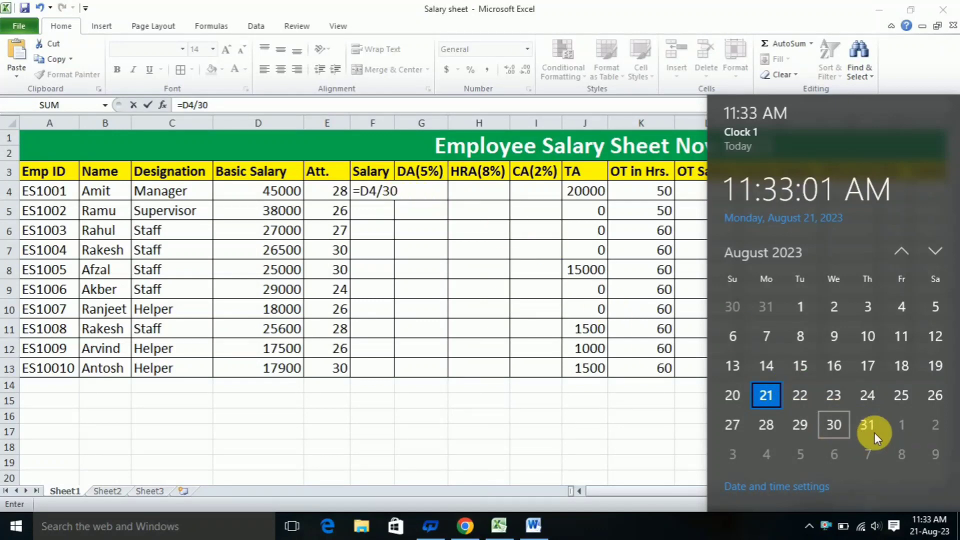
{"action": "left_click", "coordinate": [935, 251]}
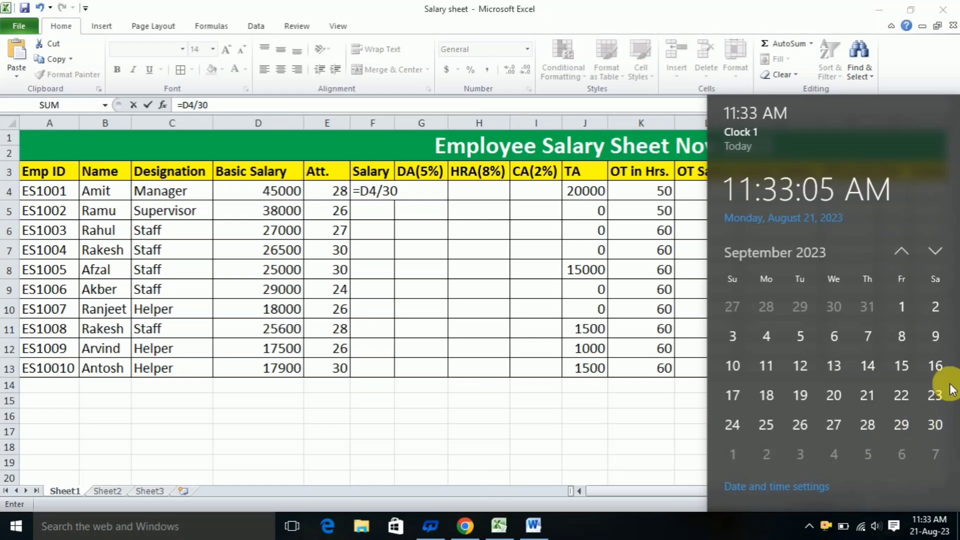
{"action": "left_click", "coordinate": [935, 249]}
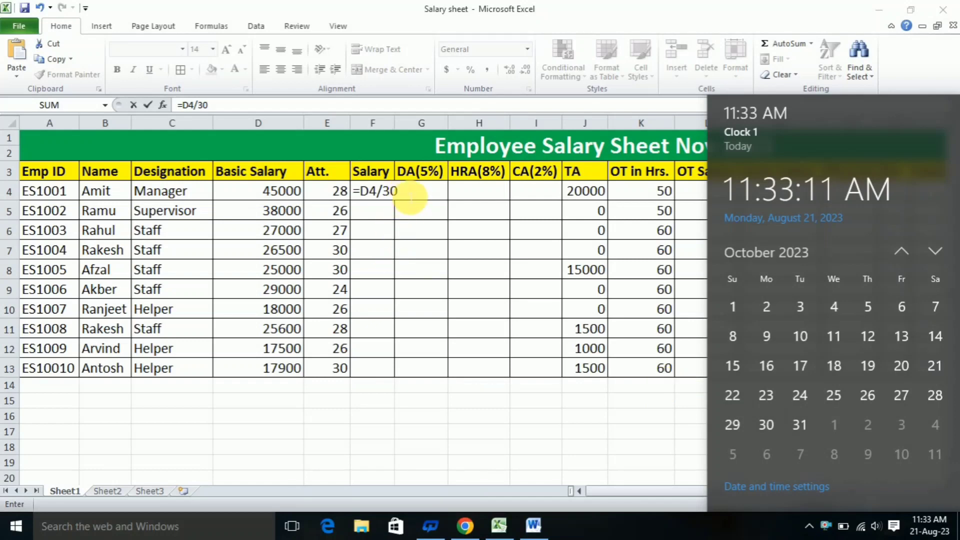
{"action": "left_click", "coordinate": [410, 198]}
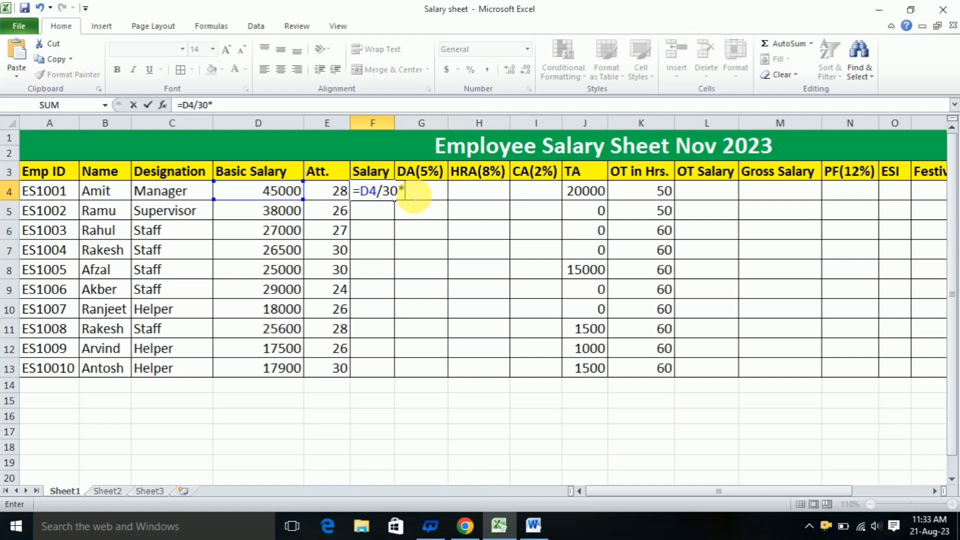
Complete the F4 formula as =D4/30*E4 using the attendance, and fill it down the Salary column to F13
{"action": "left_click", "coordinate": [325, 191]}
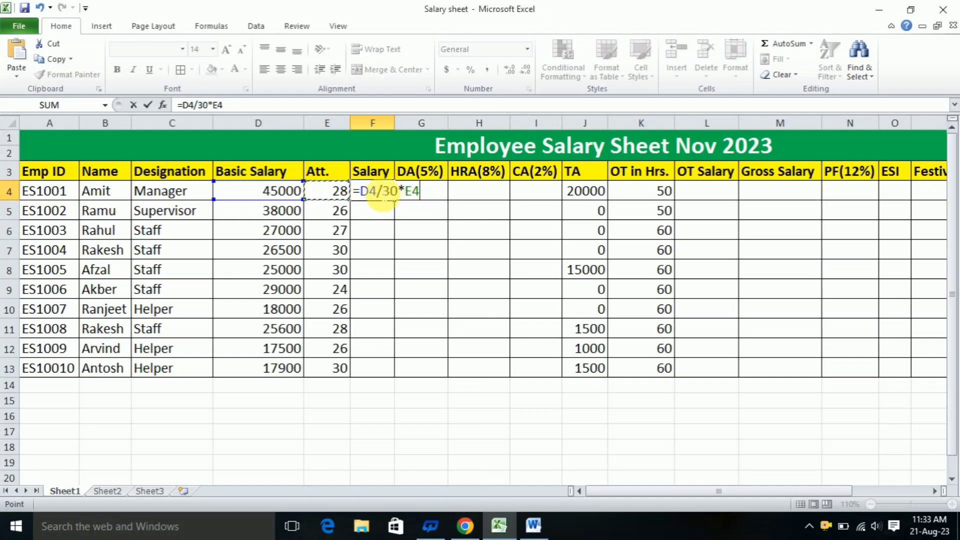
{"action": "key", "text": "Return"}
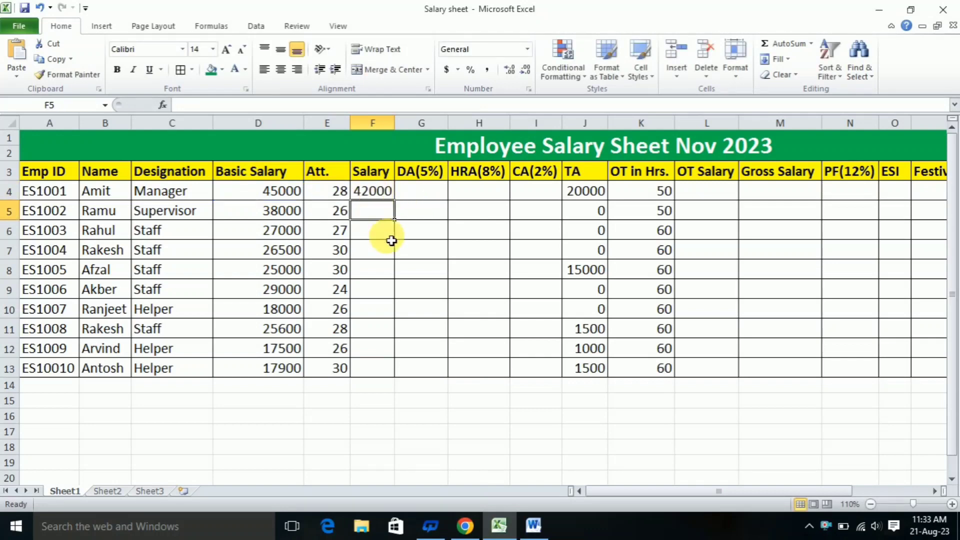
{"action": "left_click", "coordinate": [370, 193]}
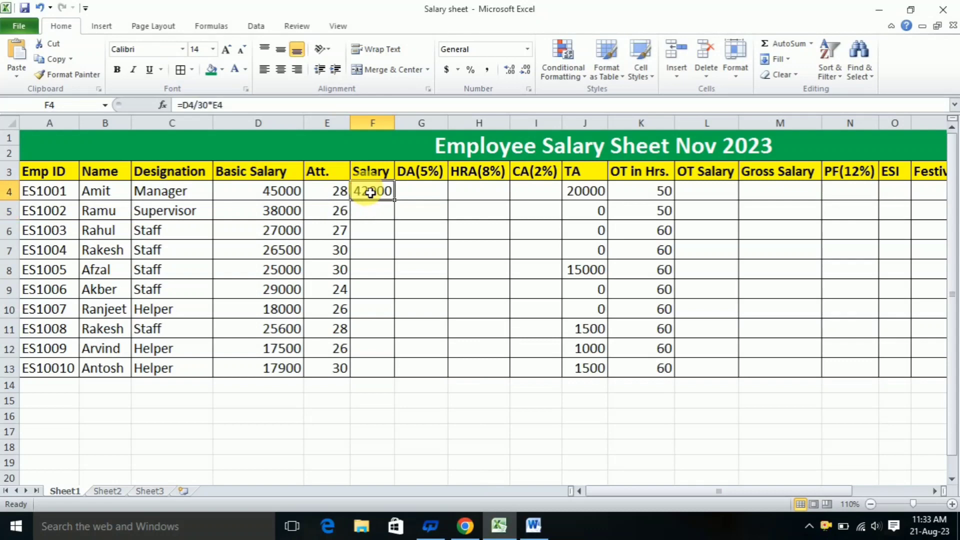
{"action": "left_click_drag", "start_coordinate": [395, 200], "coordinate": [394, 376]}
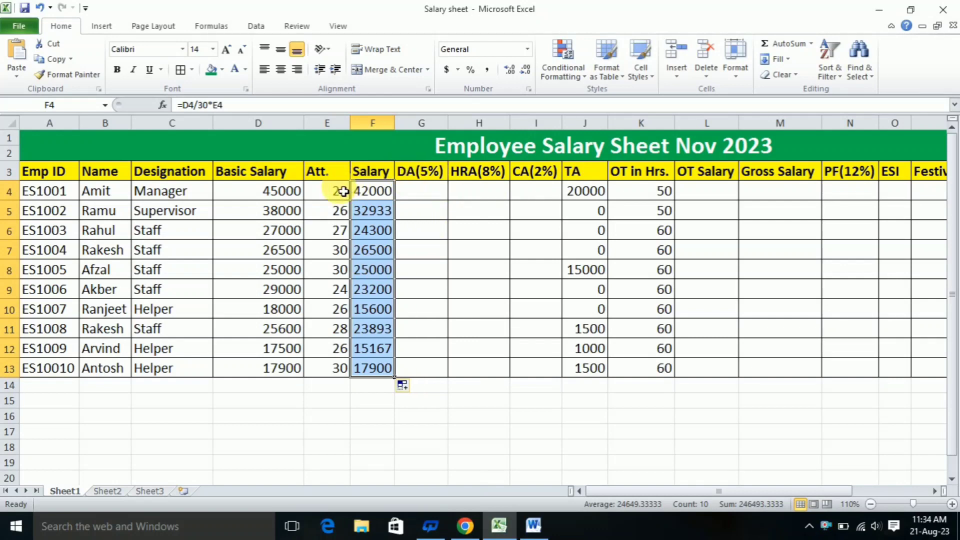
Calculate DA in G4 with =D4*5% and fill the formula down to G13
{"action": "left_click", "coordinate": [433, 191]}
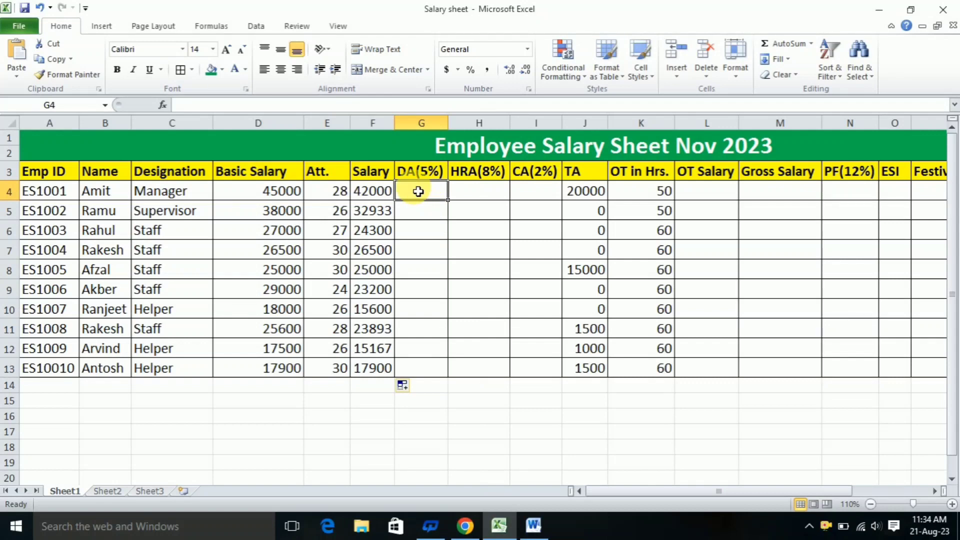
{"action": "type", "text": "="}
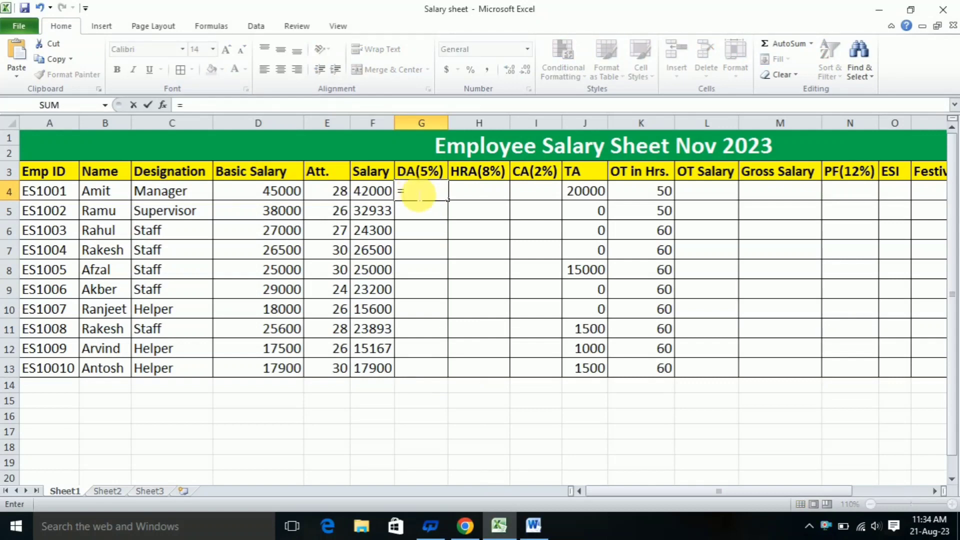
{"action": "left_click", "coordinate": [272, 198]}
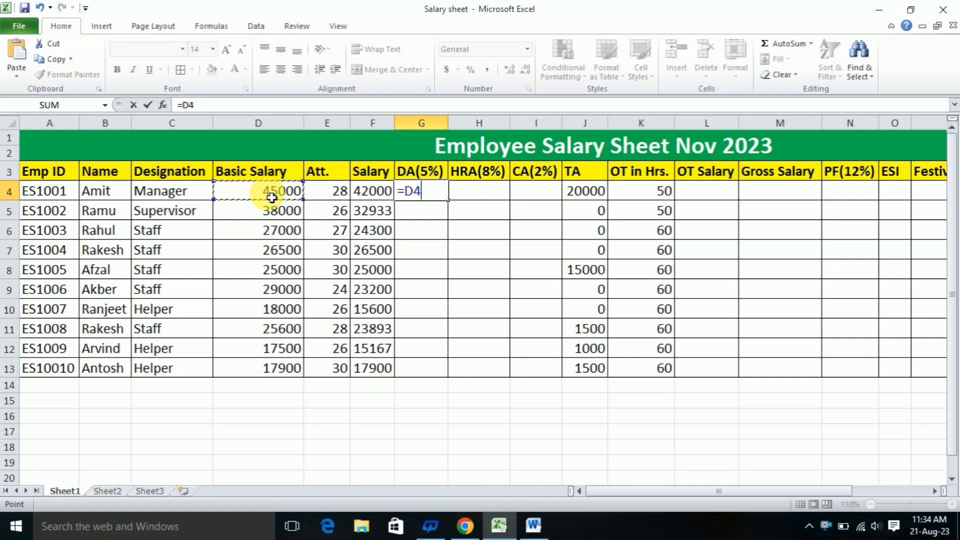
{"action": "type", "text": "*"}
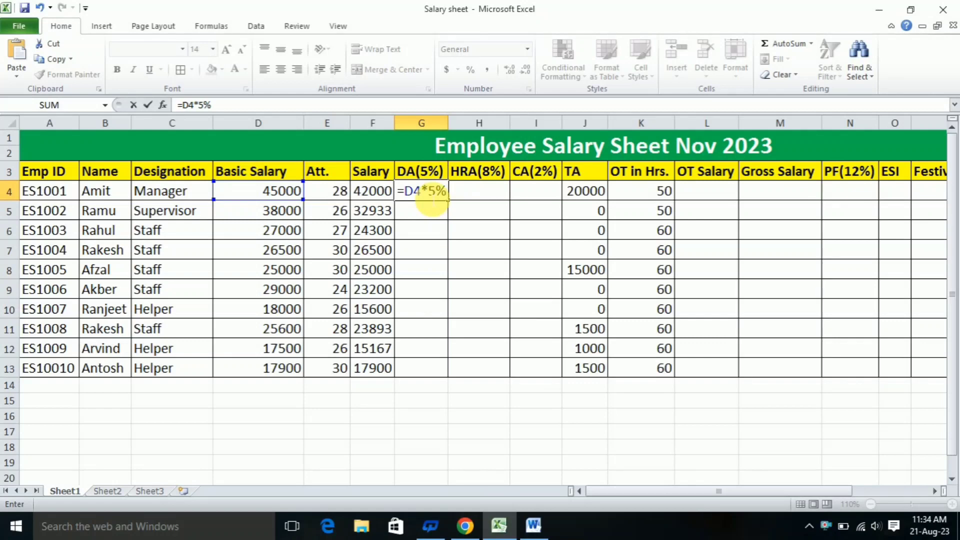
{"action": "key", "text": "Return"}
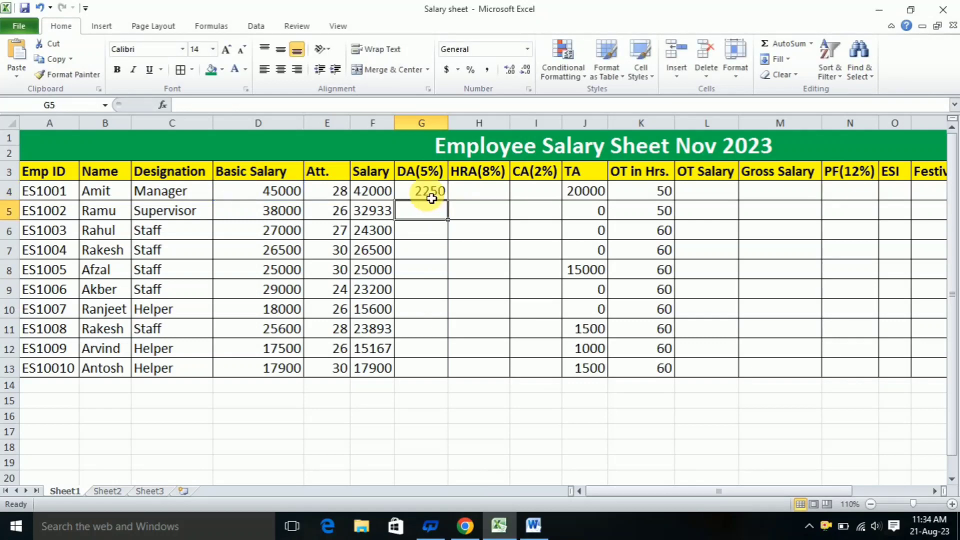
{"action": "left_click", "coordinate": [429, 193]}
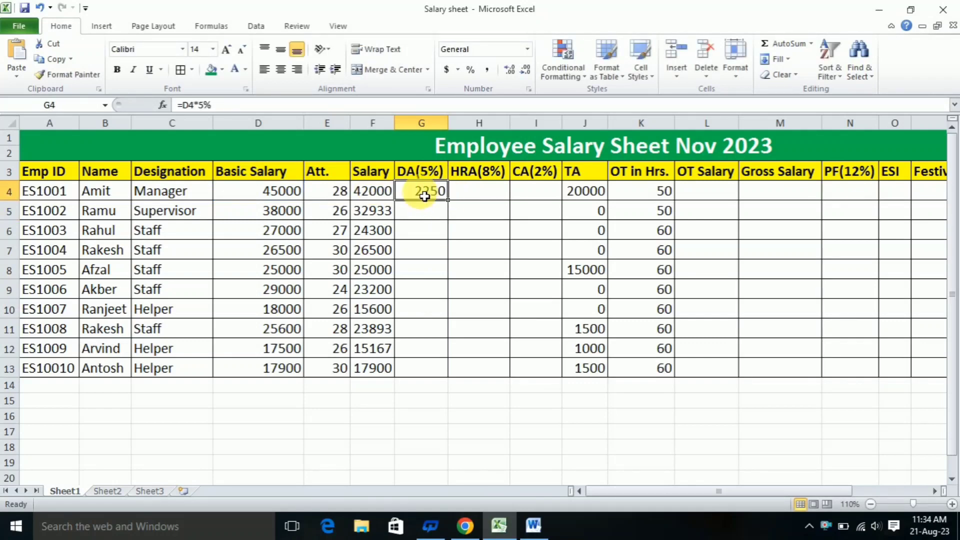
{"action": "left_click_drag", "start_coordinate": [452, 206], "coordinate": [440, 373]}
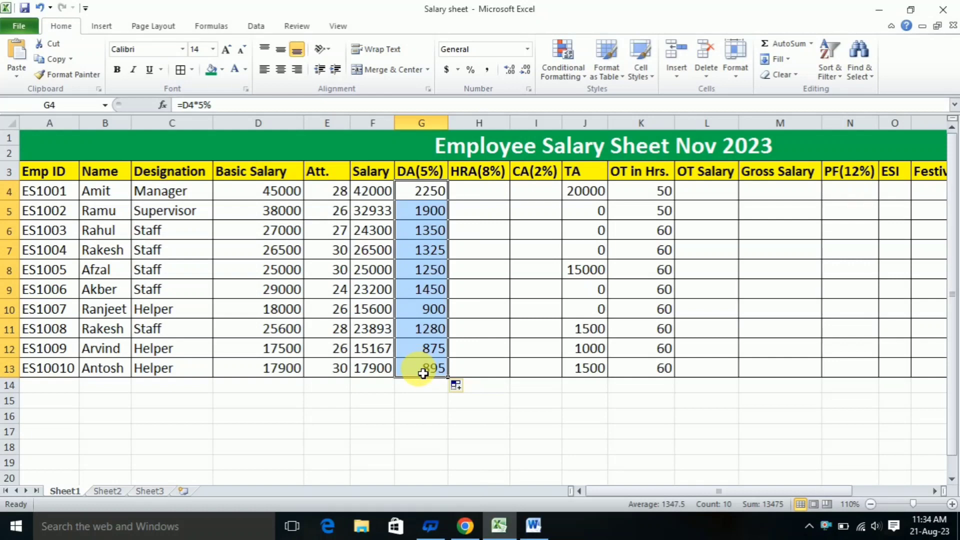
Calculate HRA in H4 with =D4*8% and fill the formula down to H13
{"action": "left_click", "coordinate": [478, 195]}
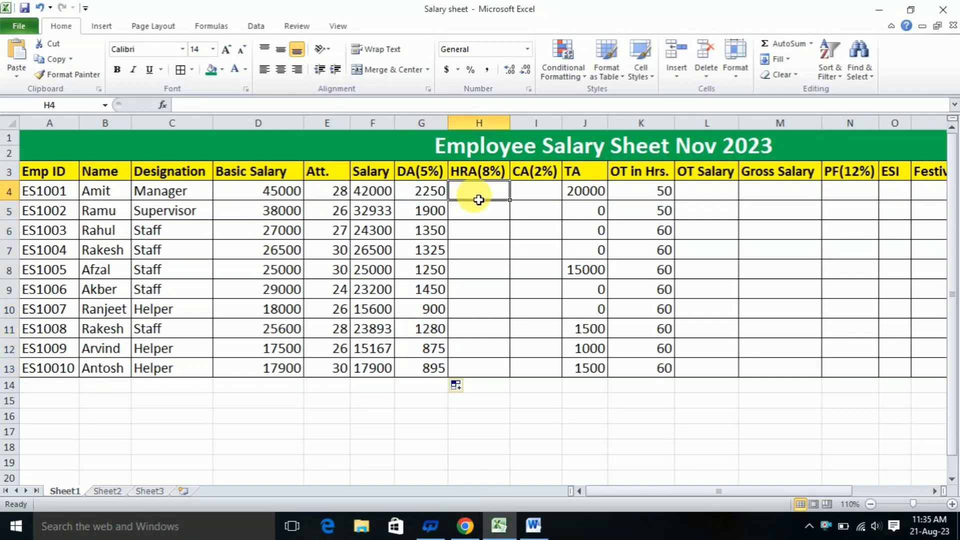
{"action": "type", "text": "="}
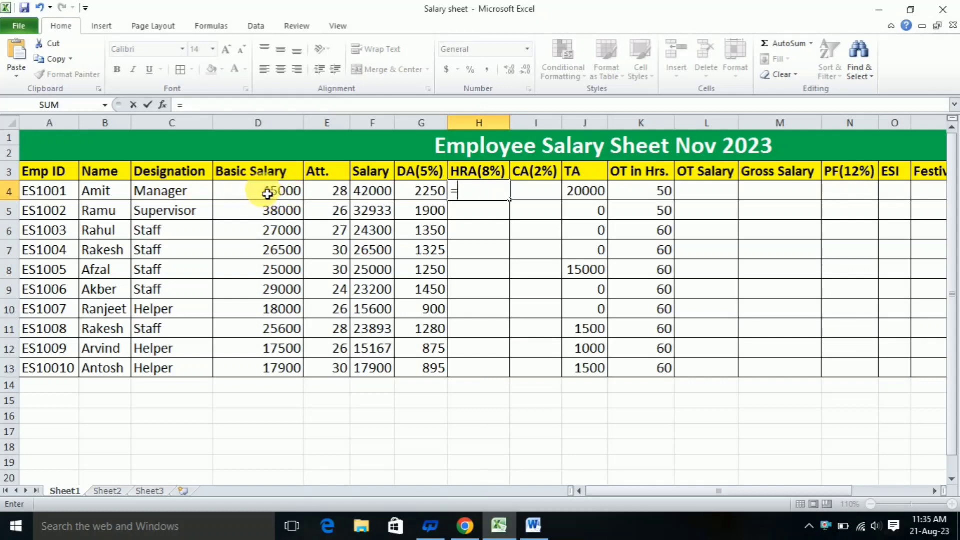
{"action": "left_click", "coordinate": [268, 194]}
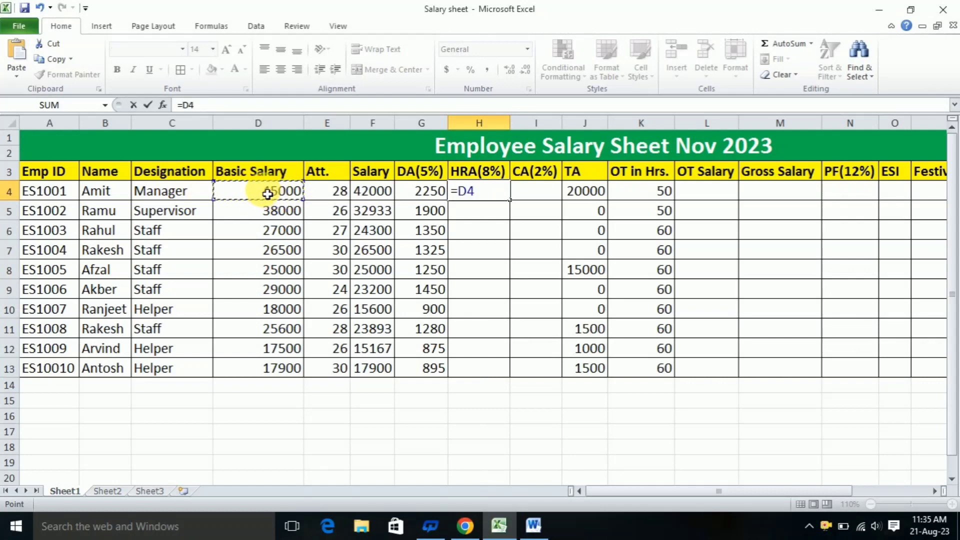
{"action": "type", "text": "*"}
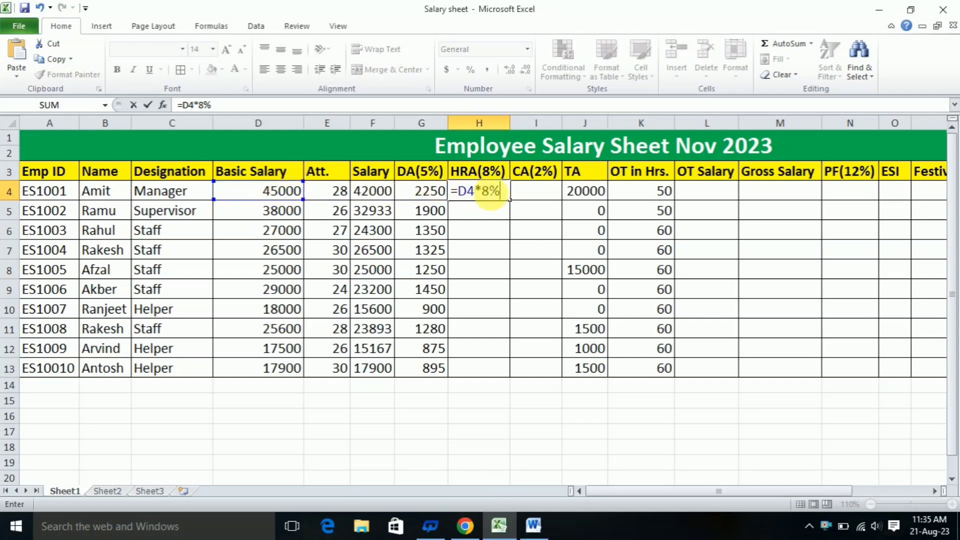
{"action": "key", "text": "Return"}
{"action": "left_click", "coordinate": [494, 191]}
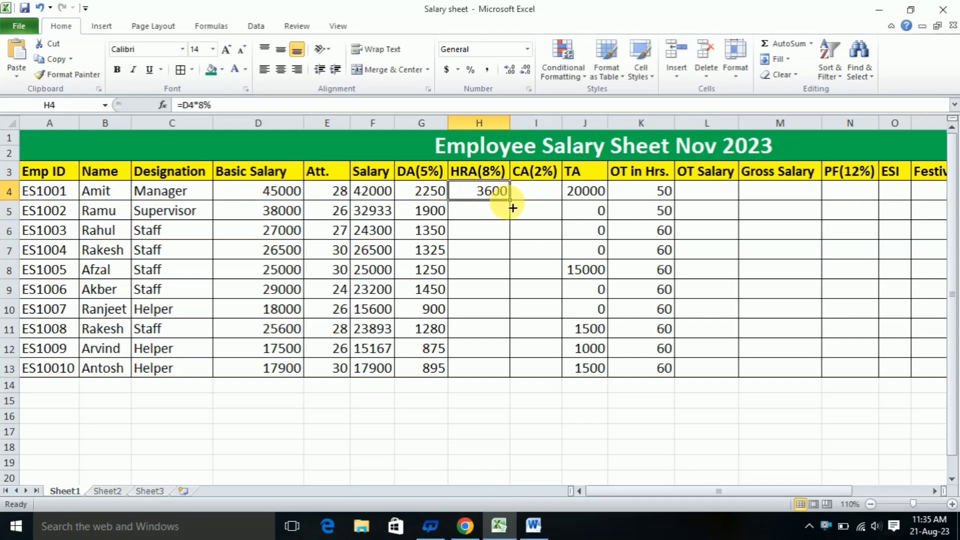
{"action": "left_click_drag", "start_coordinate": [510, 201], "coordinate": [508, 373]}
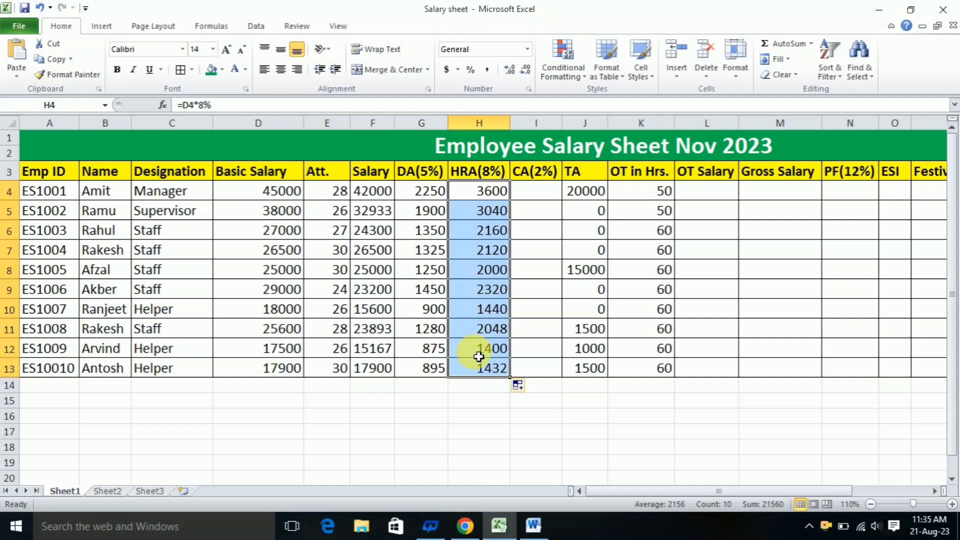
Calculate CA in I4 with =D4*2% and fill the formula down to I13
{"action": "left_click", "coordinate": [546, 193]}
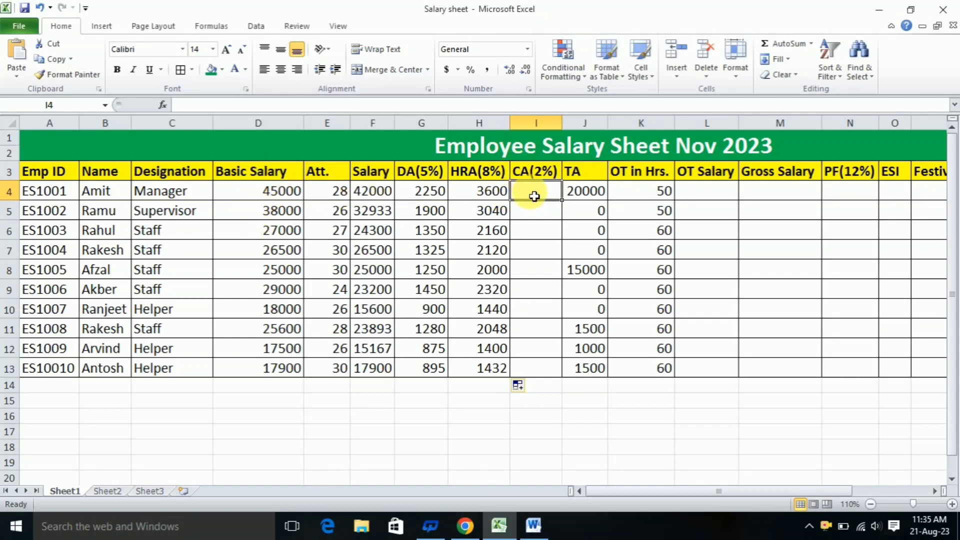
{"action": "type", "text": "="}
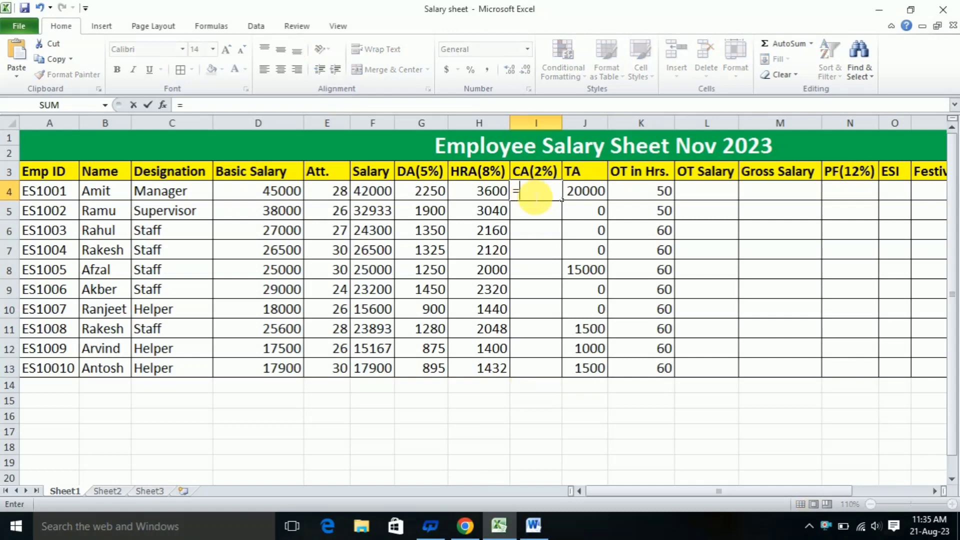
{"action": "left_click", "coordinate": [251, 196]}
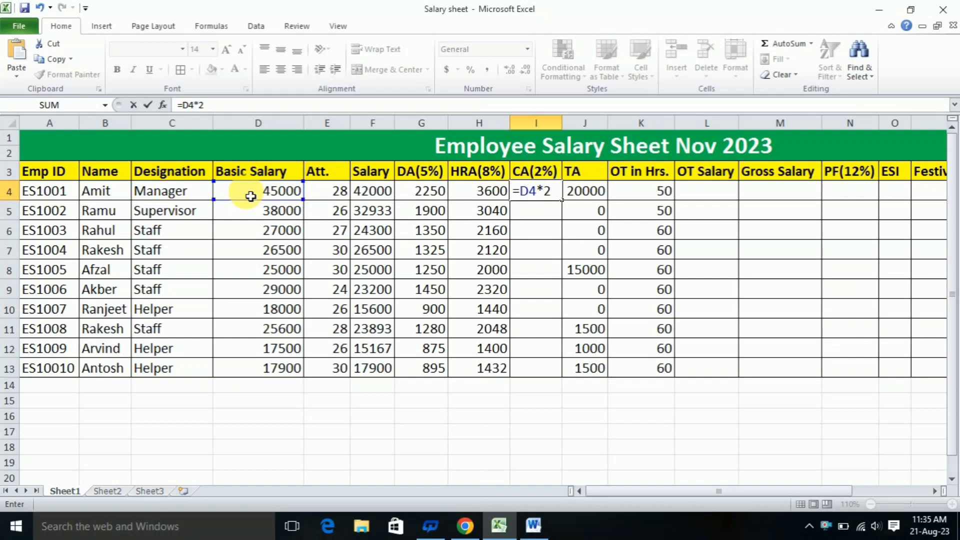
{"action": "type", "text": "*2%"}
{"action": "key", "text": "Return"}
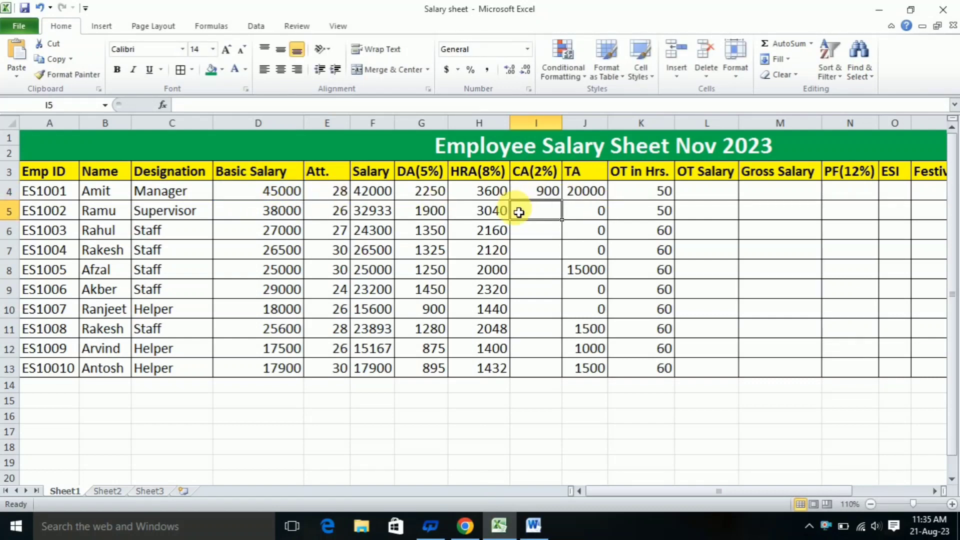
{"action": "left_click", "coordinate": [551, 193]}
{"action": "left_click_drag", "start_coordinate": [562, 199], "coordinate": [546, 375]}
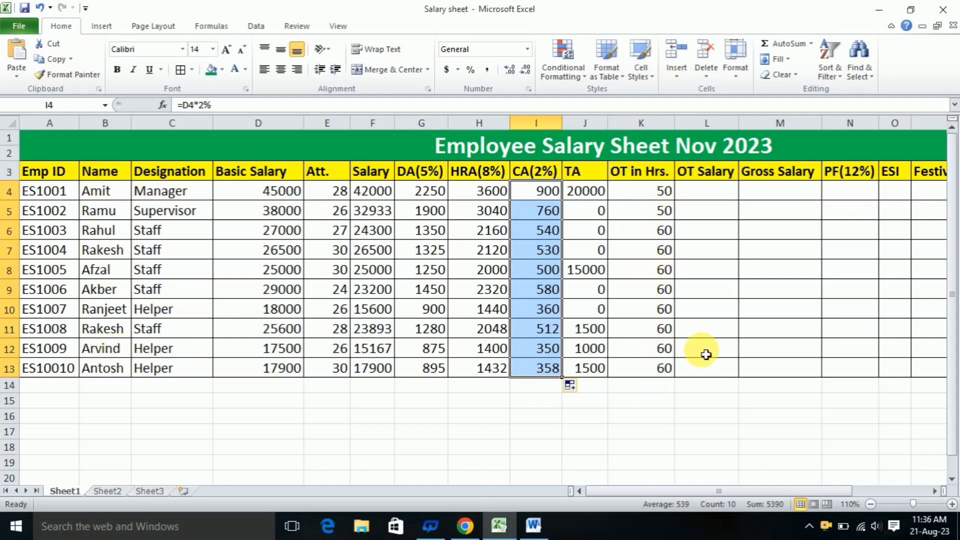
Calculate OT Salary in L4 with =D4/30/8*K4 and fill the formula down to L13
{"action": "left_click", "coordinate": [707, 200]}
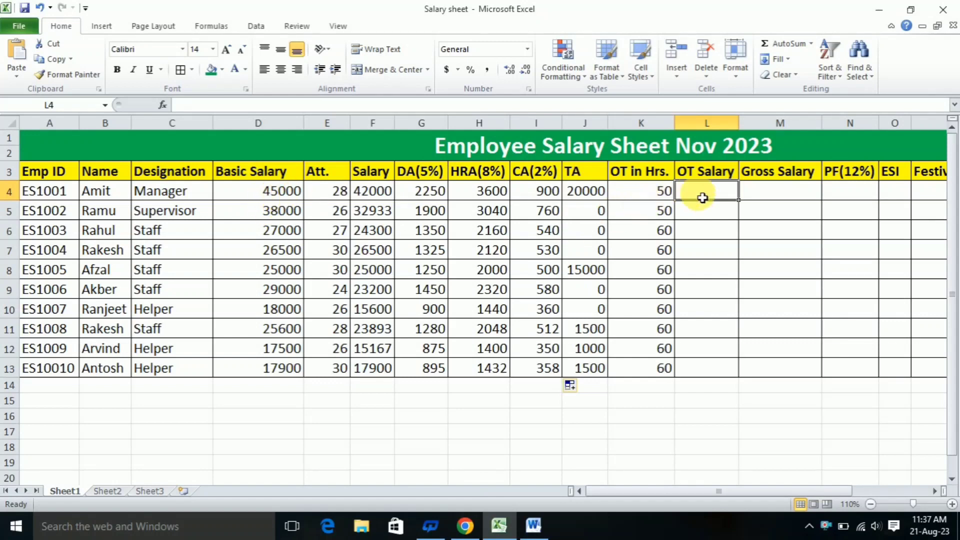
{"action": "type", "text": "="}
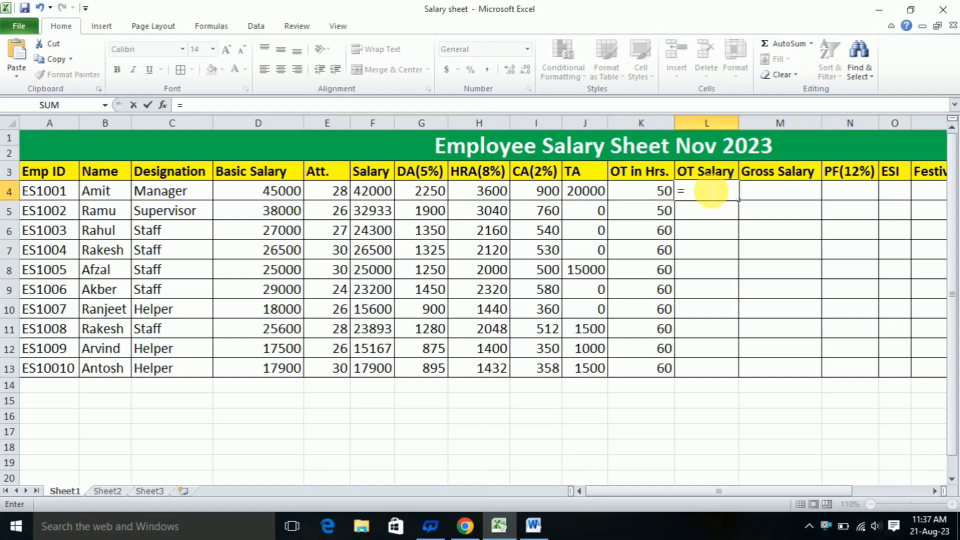
{"action": "left_click", "coordinate": [270, 196]}
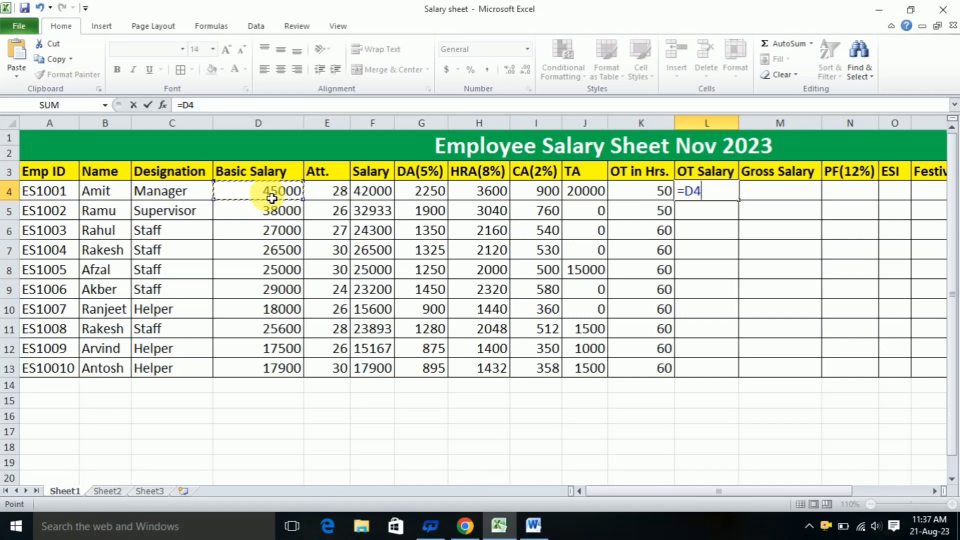
{"action": "type", "text": "/30/8*"}
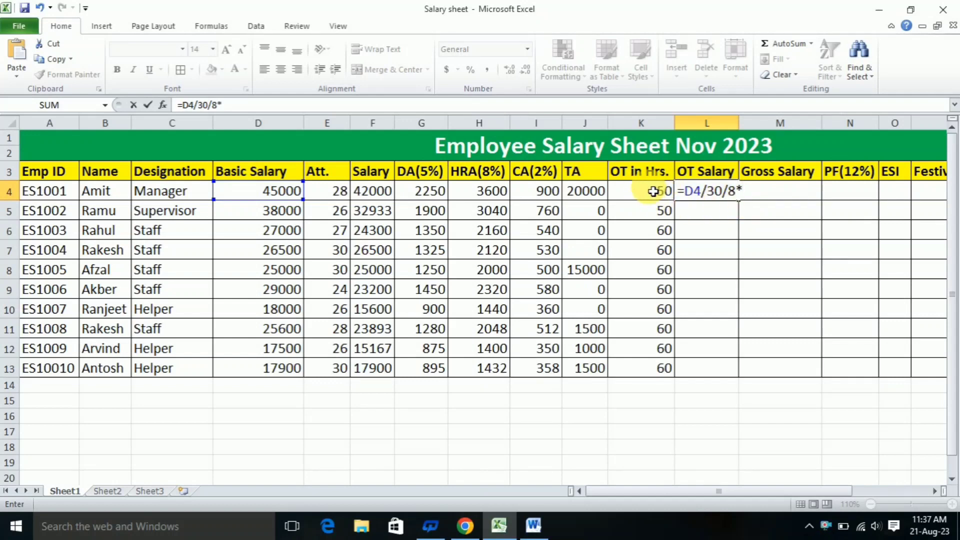
{"action": "left_click", "coordinate": [653, 192]}
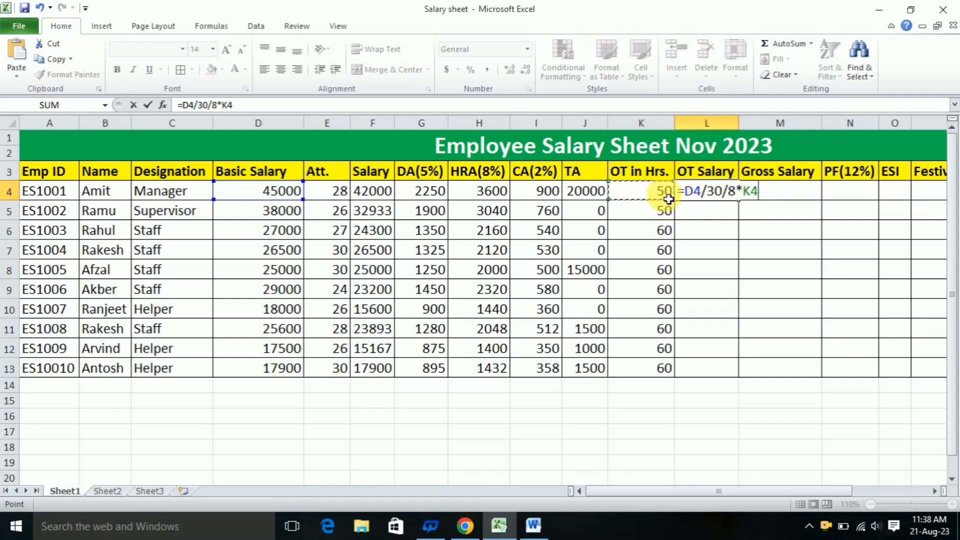
{"action": "key", "text": "Return"}
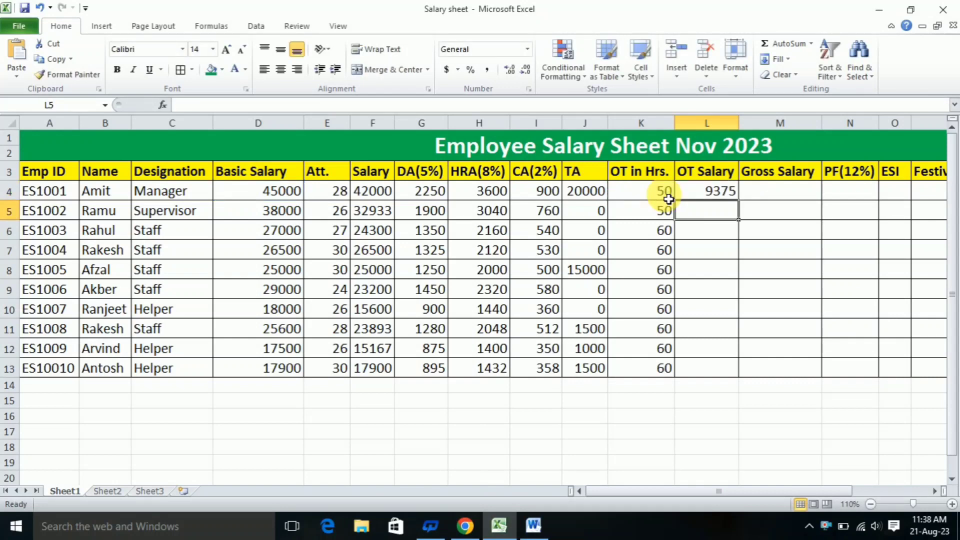
{"action": "left_click", "coordinate": [707, 191]}
{"action": "left_click_drag", "start_coordinate": [739, 201], "coordinate": [750, 373]}
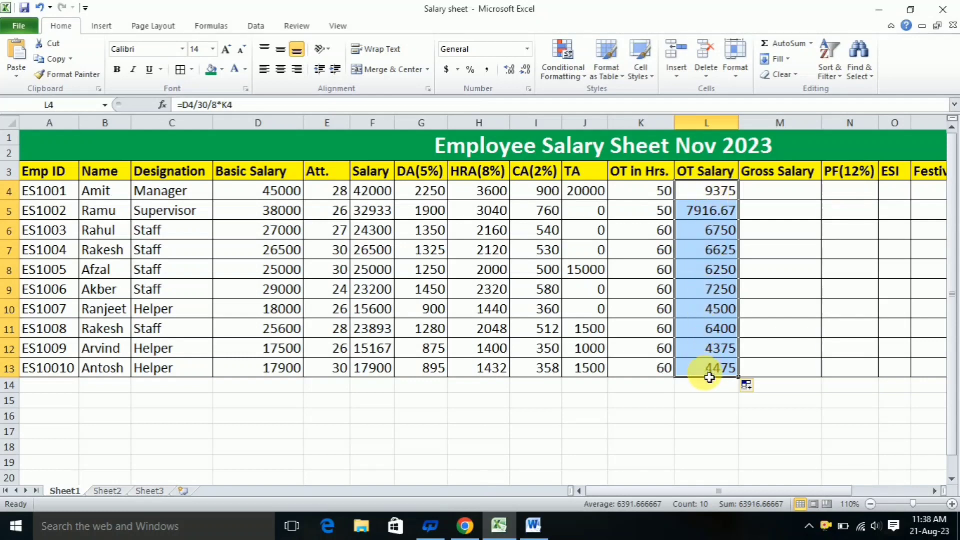
Calculate Gross Salary in M4 with =F4+G4+H4+I4+J4+L4 and fill the formula down to M13
{"action": "left_click", "coordinate": [773, 196]}
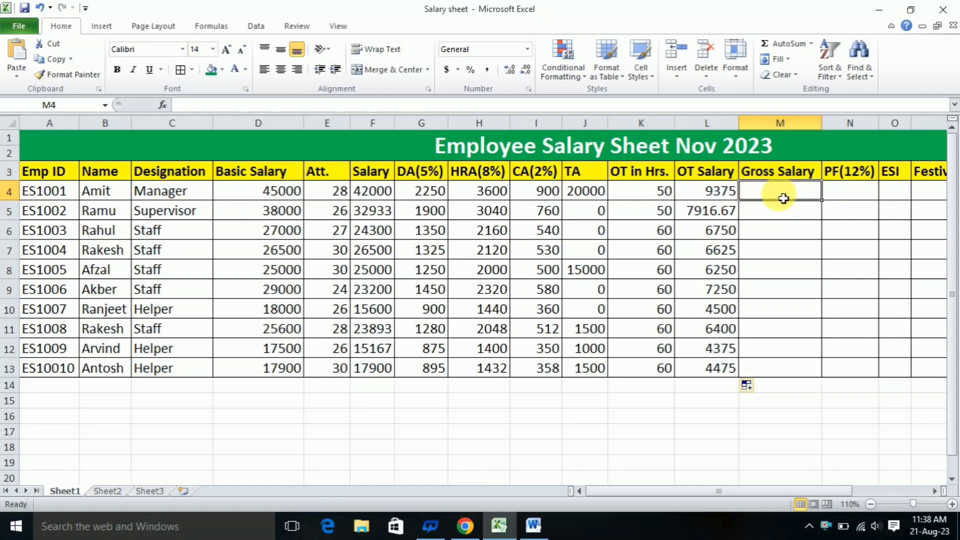
{"action": "type", "text": "="}
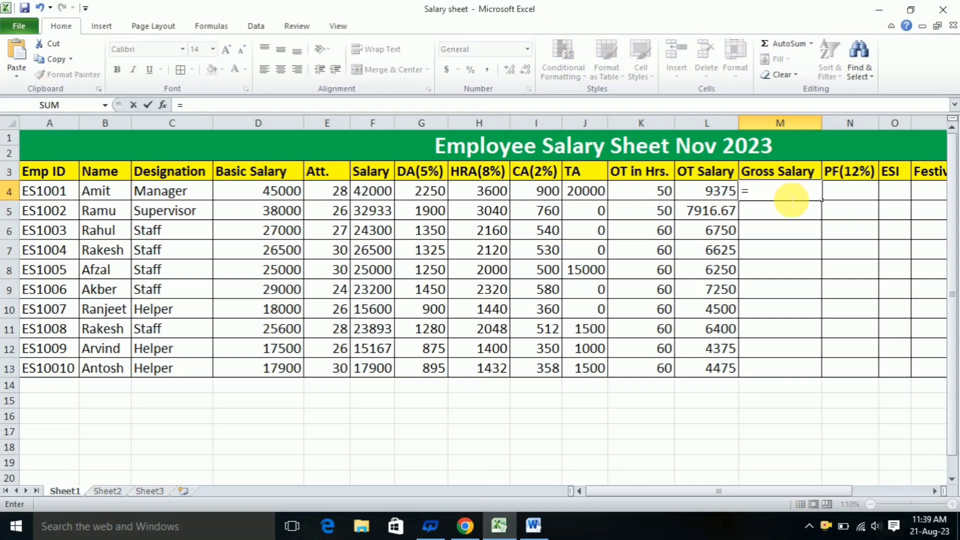
{"action": "left_click", "coordinate": [381, 198]}
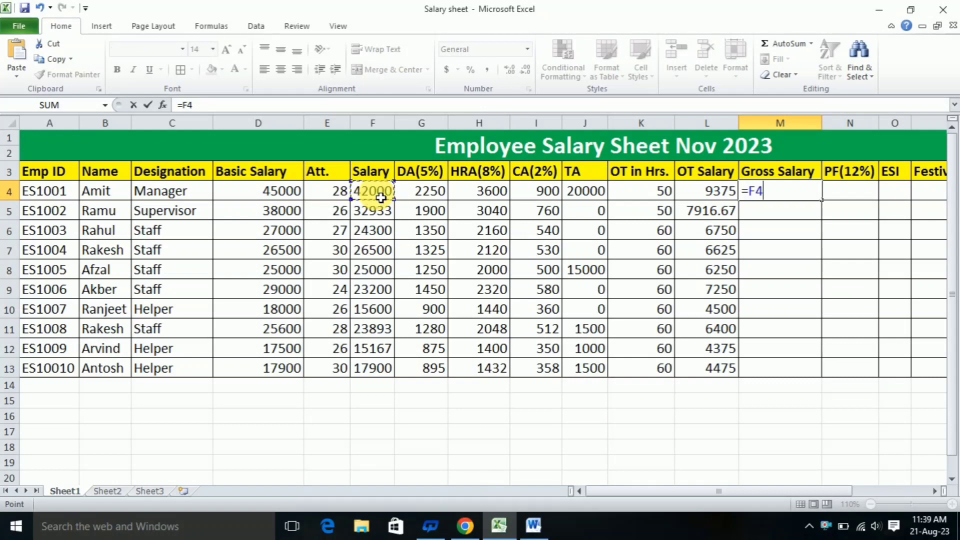
{"action": "type", "text": "+"}
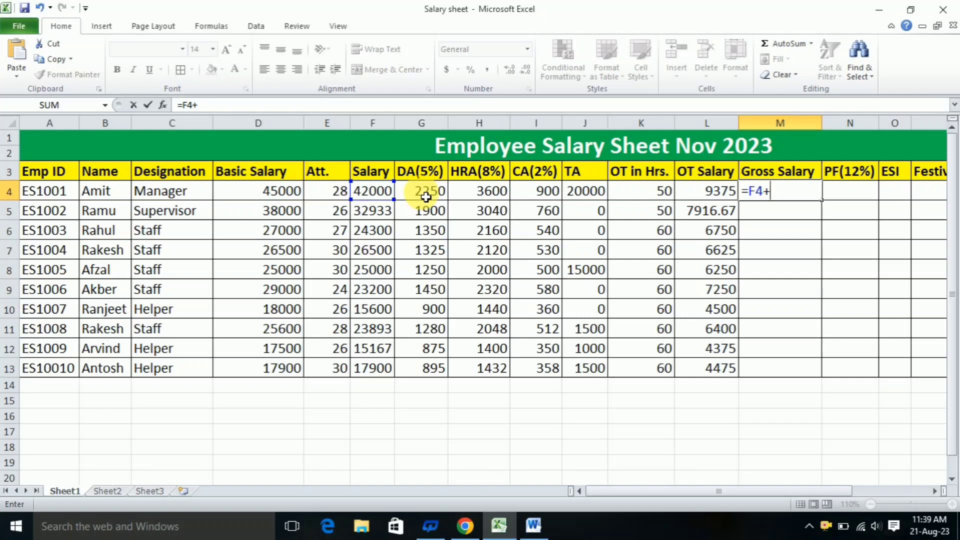
{"action": "left_click", "coordinate": [427, 197]}
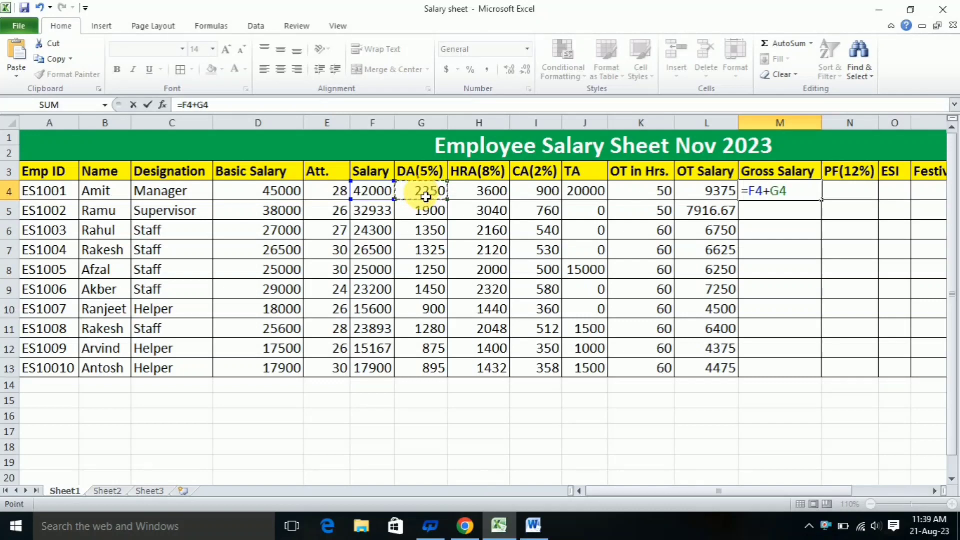
{"action": "type", "text": "+"}
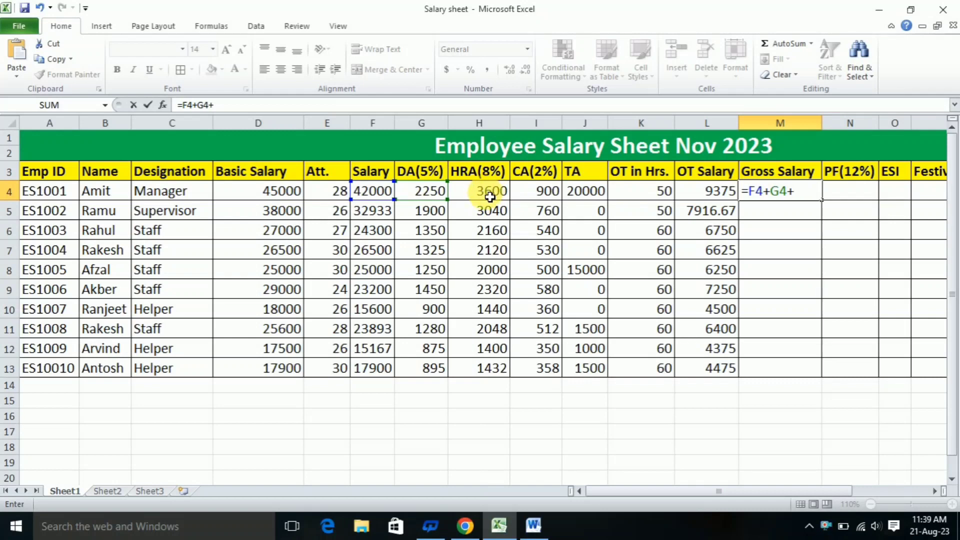
{"action": "left_click", "coordinate": [490, 197]}
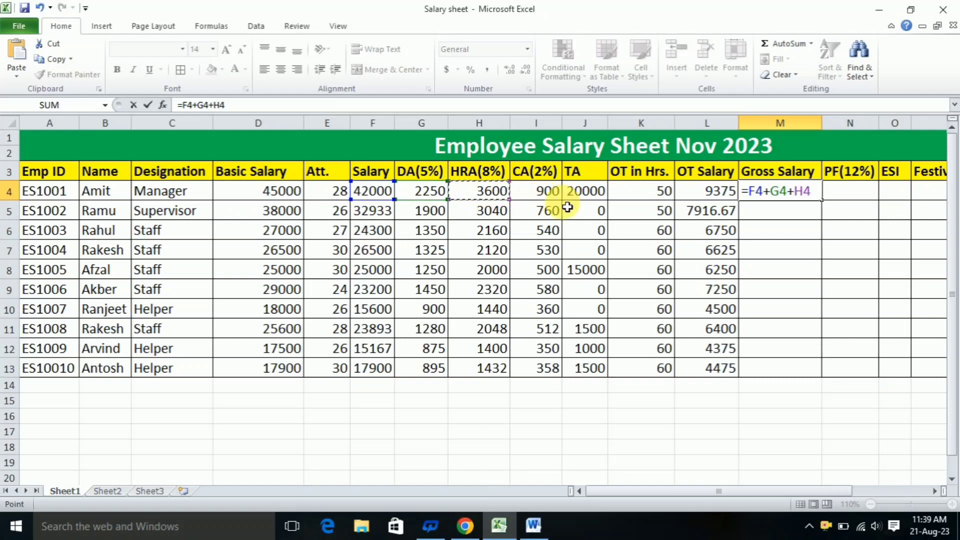
{"action": "type", "text": "+"}
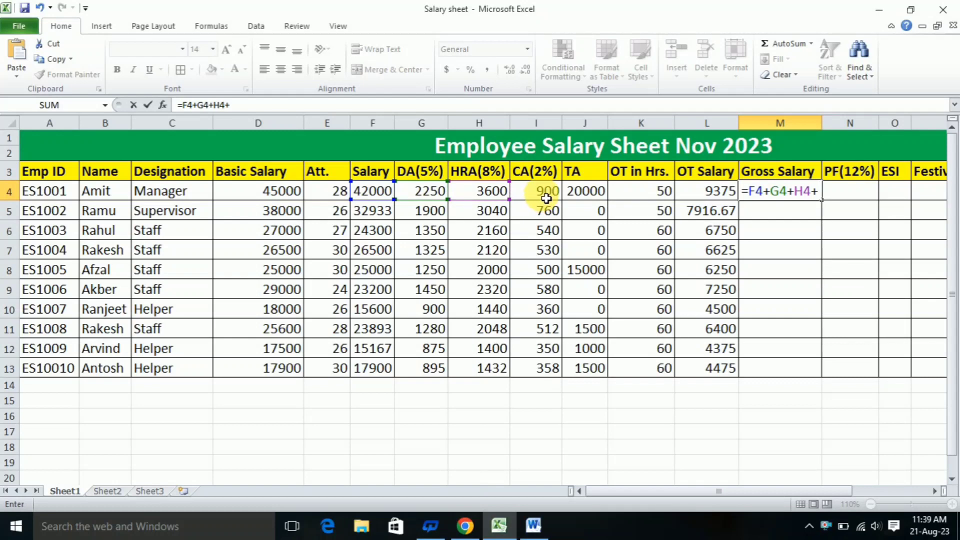
{"action": "left_click", "coordinate": [546, 197]}
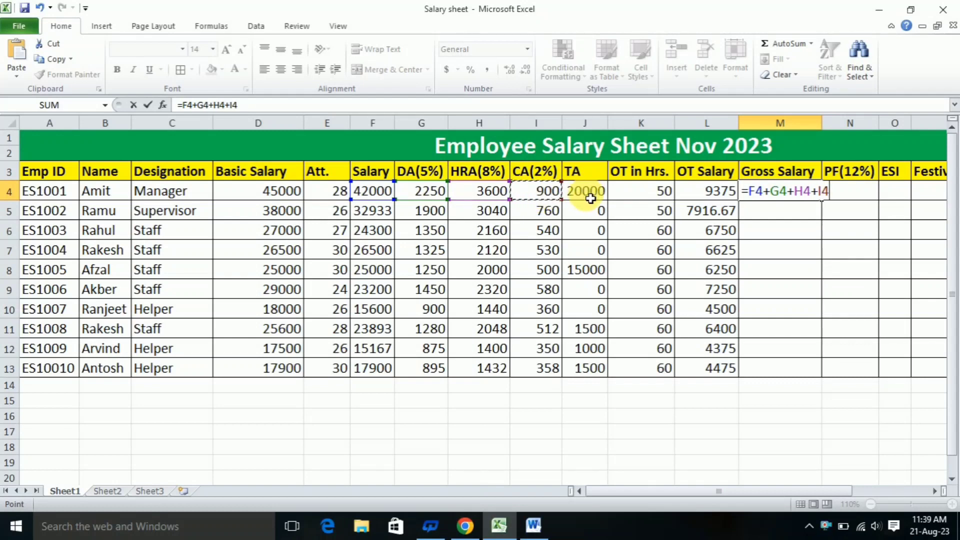
{"action": "type", "text": "+"}
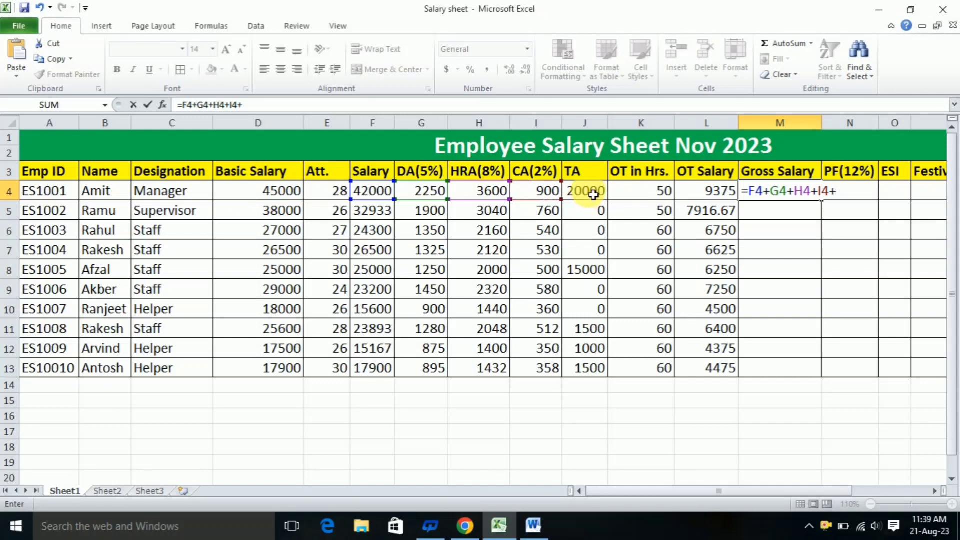
{"action": "left_click", "coordinate": [593, 195]}
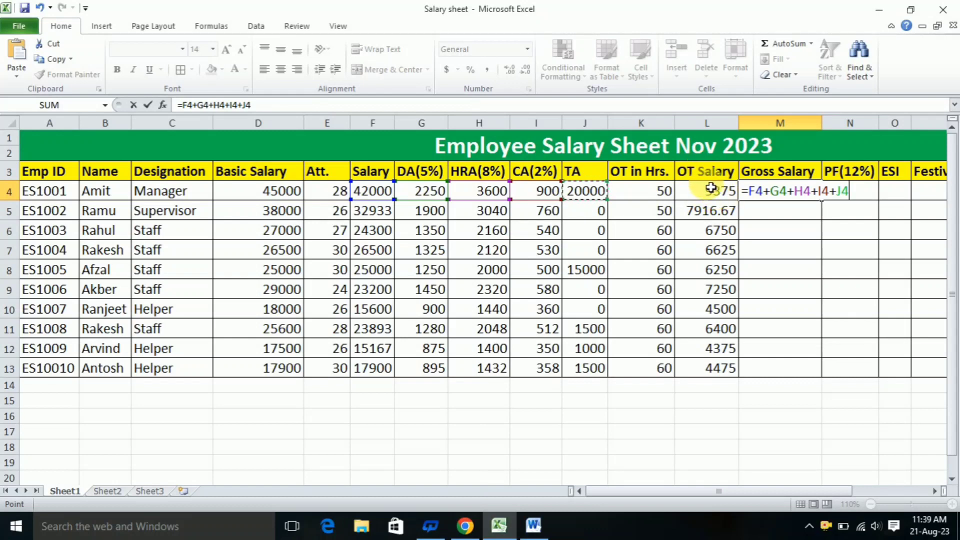
{"action": "type", "text": "+"}
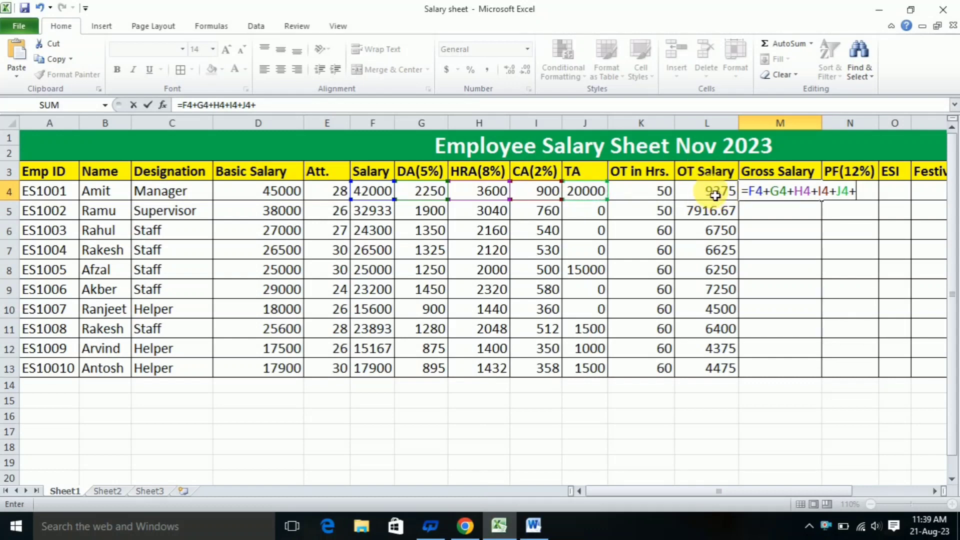
{"action": "left_click", "coordinate": [715, 195]}
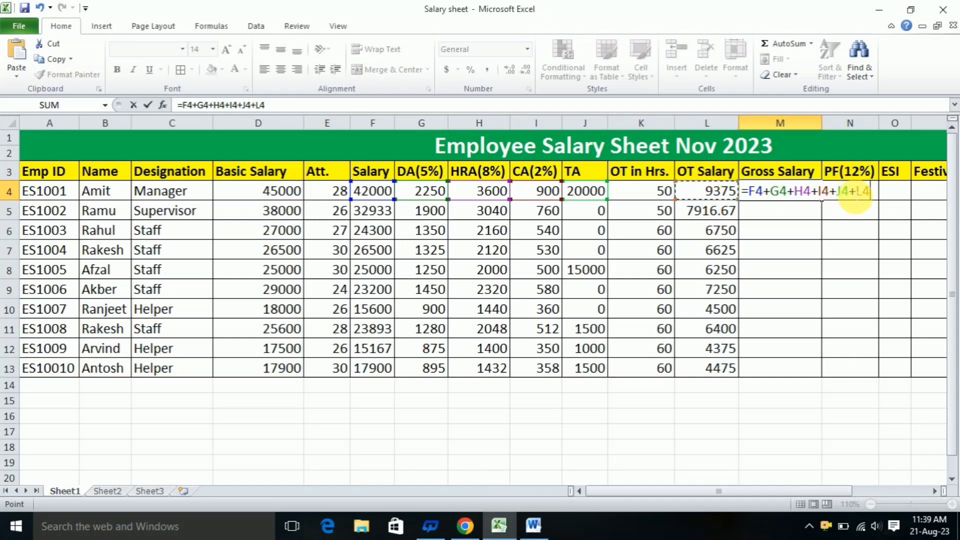
{"action": "key", "text": "Return"}
{"action": "left_click", "coordinate": [796, 190]}
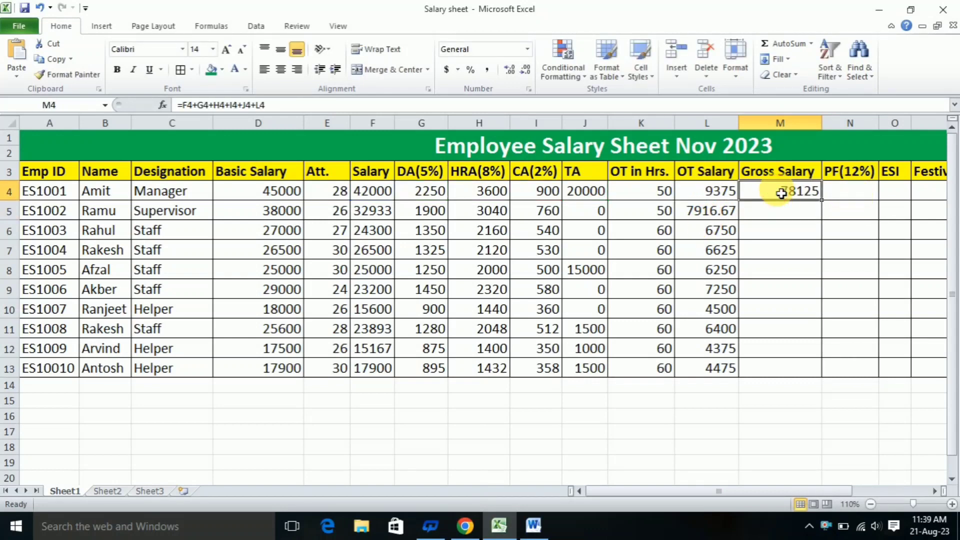
{"action": "left_click_drag", "start_coordinate": [826, 205], "coordinate": [818, 374]}
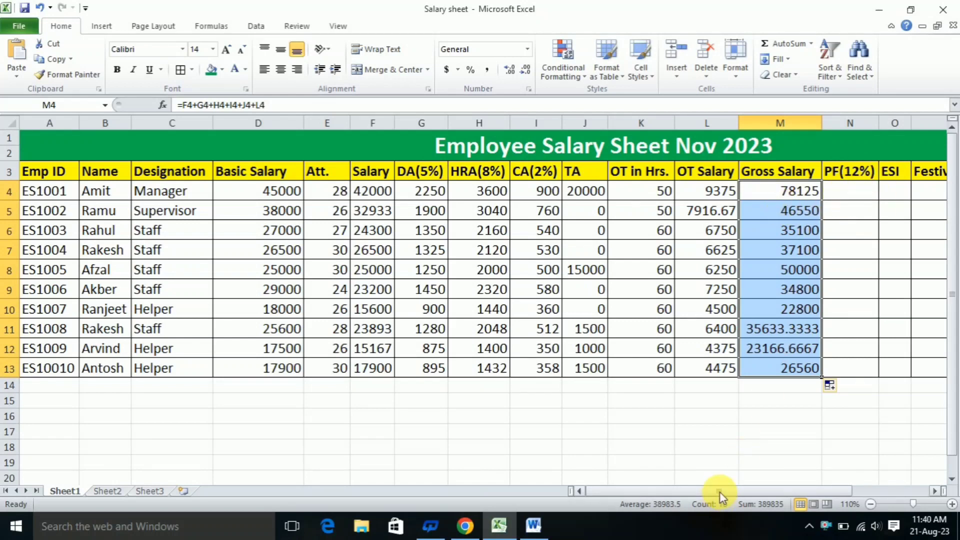
Calculate PF in N4 with =F4*12% and fill the formula down to N13
{"action": "left_click_drag", "start_coordinate": [719, 491], "coordinate": [795, 483]}
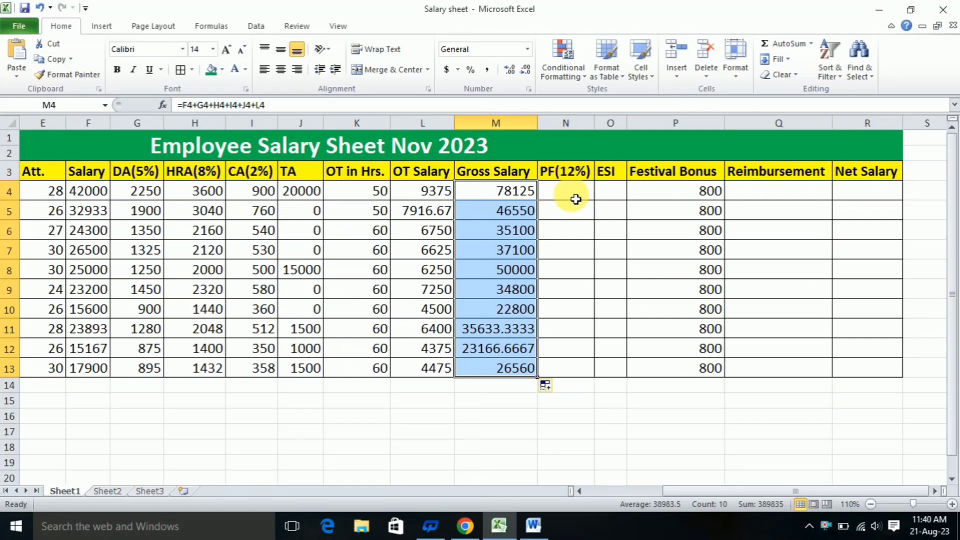
{"action": "left_click", "coordinate": [576, 199]}
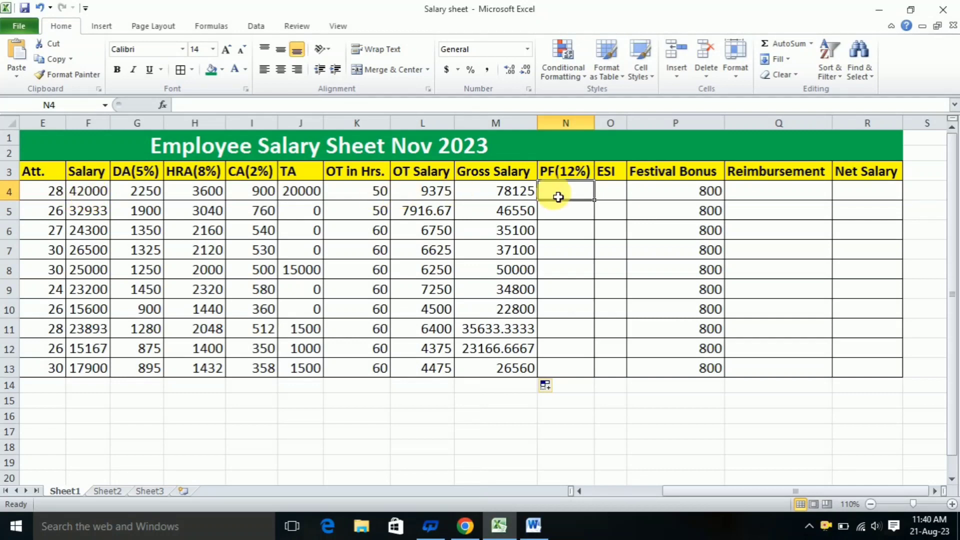
{"action": "type", "text": "="}
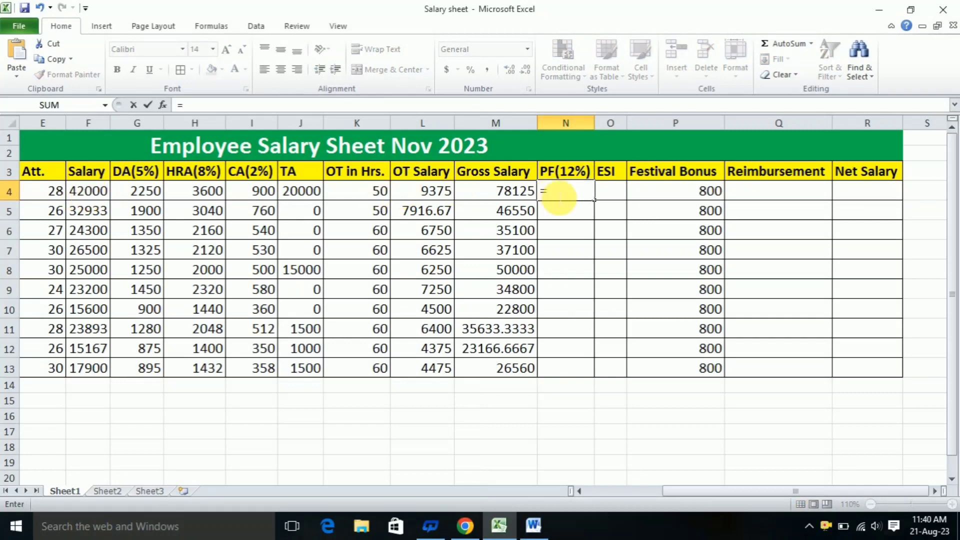
{"action": "left_click", "coordinate": [84, 193]}
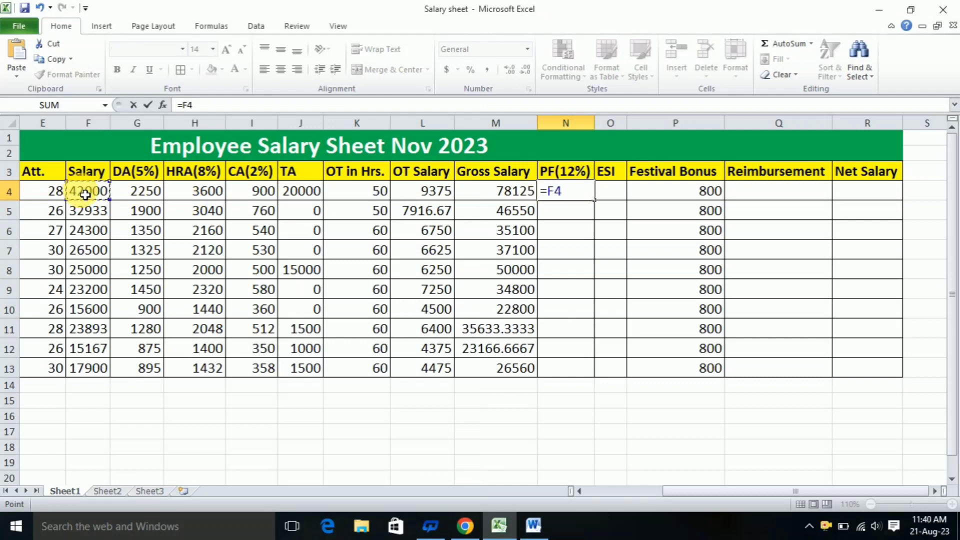
{"action": "type", "text": "*12%"}
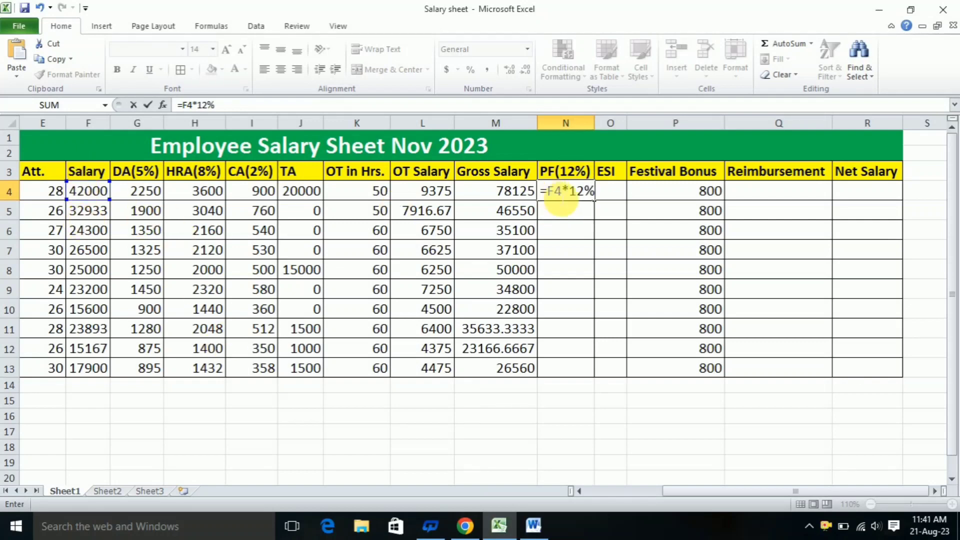
{"action": "key", "text": "Return"}
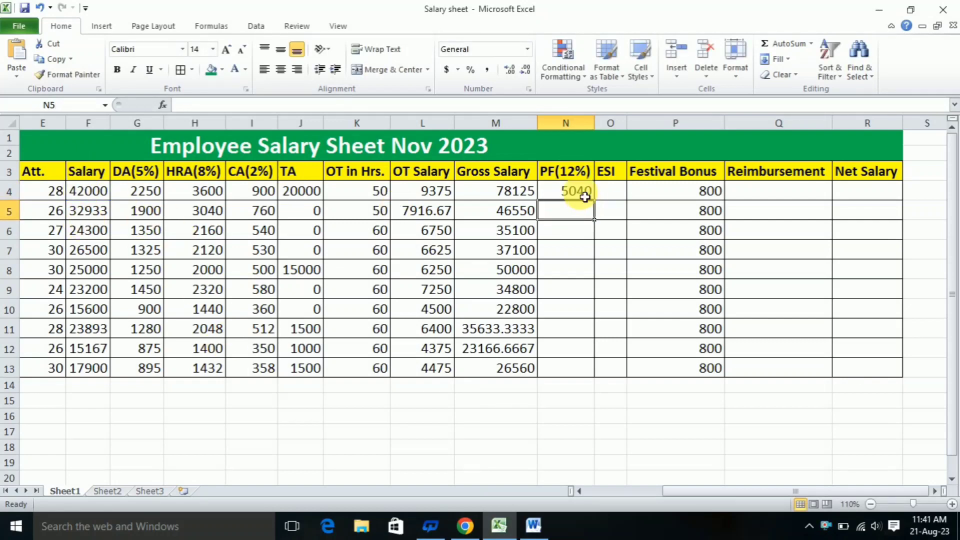
{"action": "left_click", "coordinate": [585, 195]}
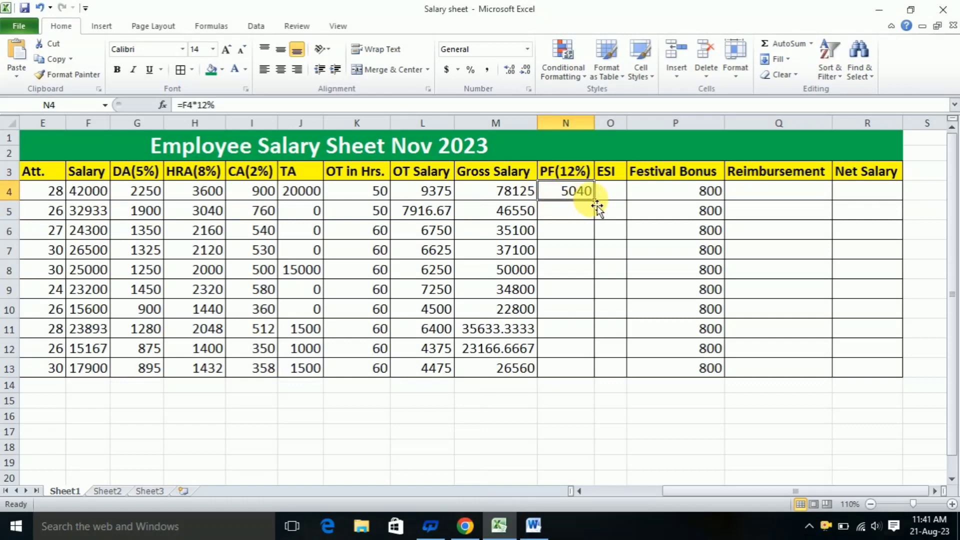
{"action": "left_click_drag", "start_coordinate": [594, 200], "coordinate": [587, 370]}
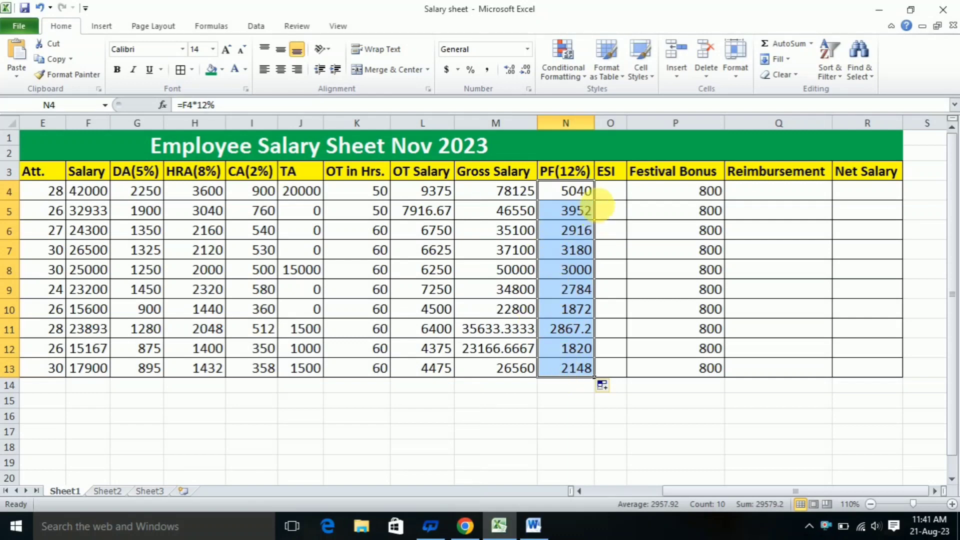
Calculate ESI in O4 with =IF(D4<21000,(D4*0.75%),0) and fill the formula down to O13
{"action": "left_click", "coordinate": [610, 171]}
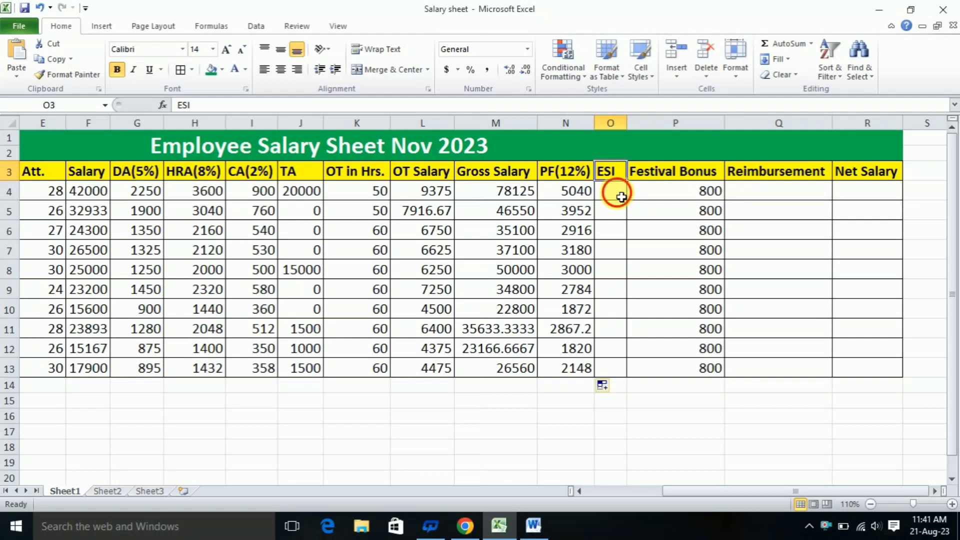
{"action": "left_click", "coordinate": [622, 197]}
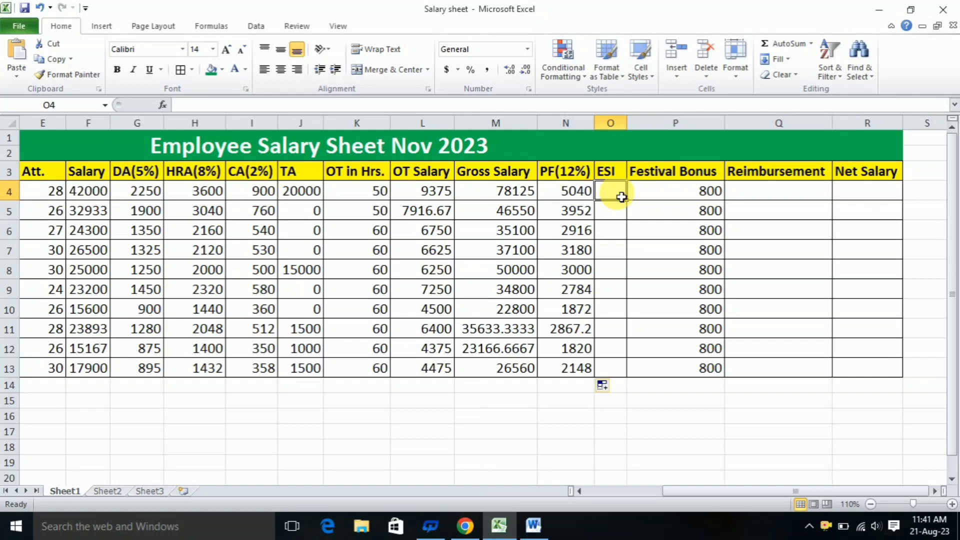
{"action": "type", "text": "=if"}
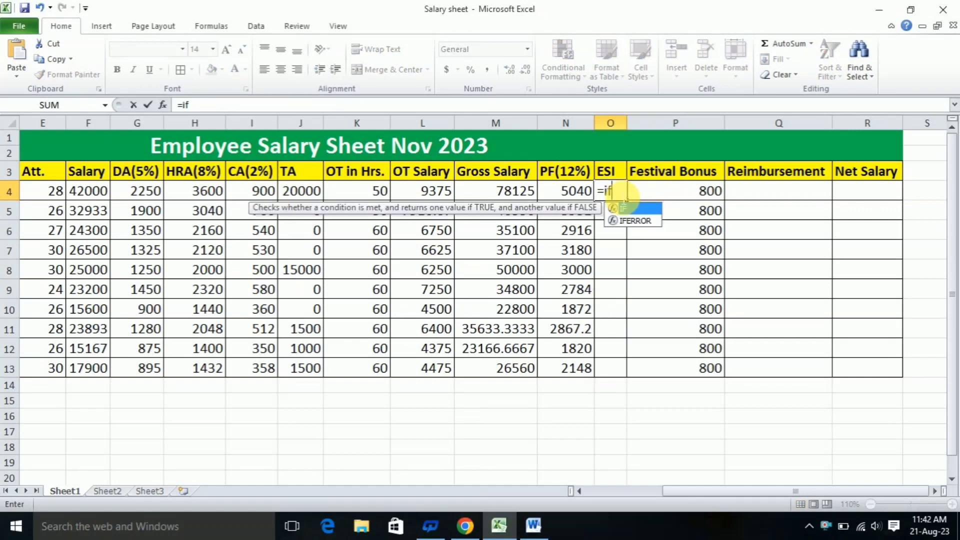
{"action": "type", "text": "("}
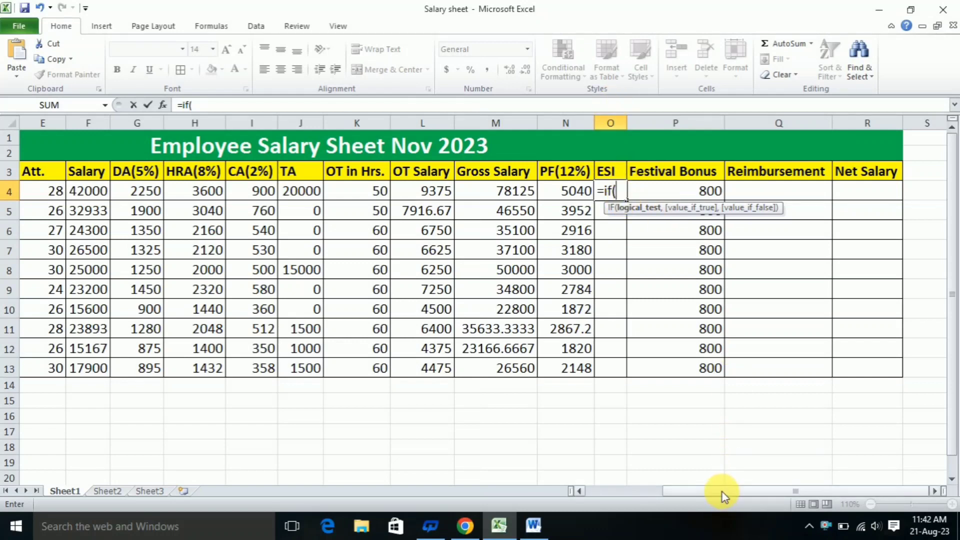
{"action": "left_click_drag", "start_coordinate": [722, 492], "coordinate": [681, 501]}
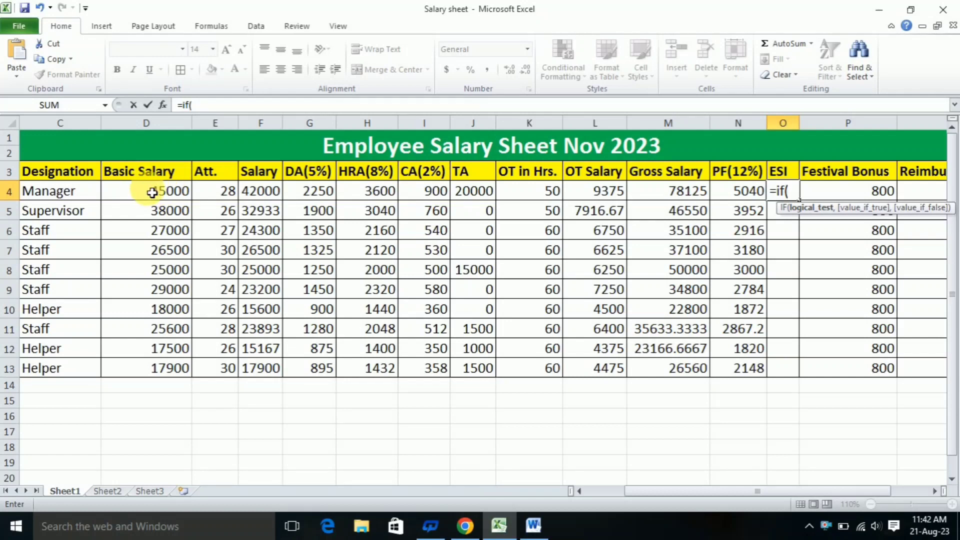
{"action": "left_click", "coordinate": [152, 193]}
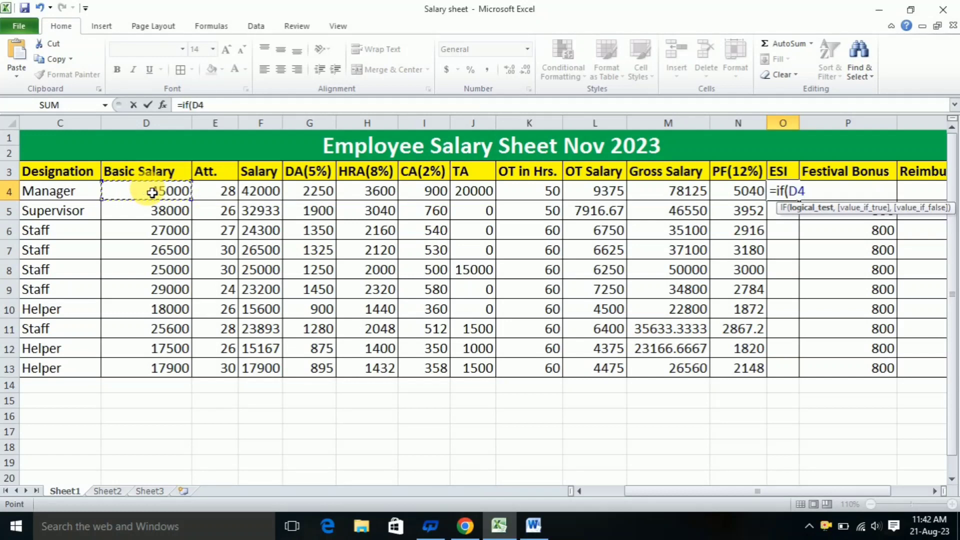
{"action": "type", "text": "<21000"}
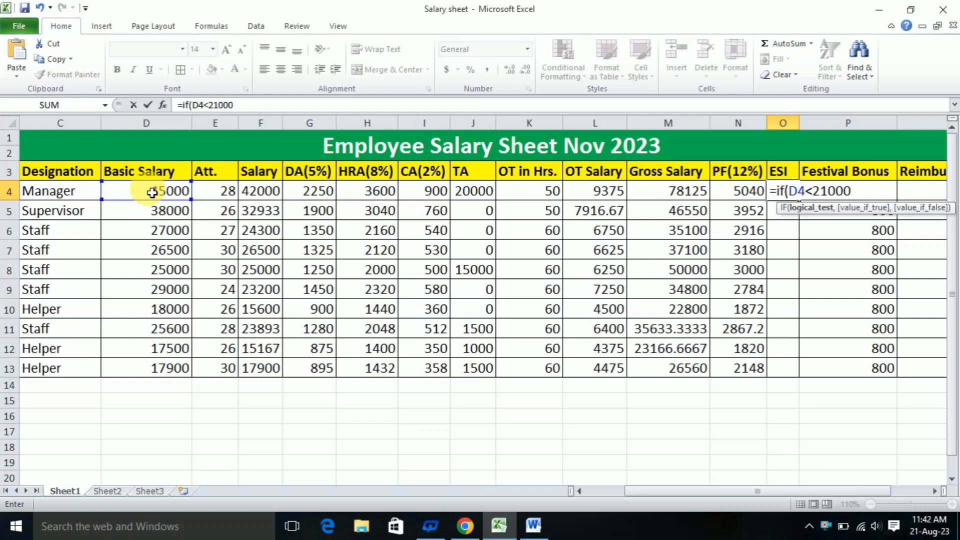
{"action": "type", "text": ",("}
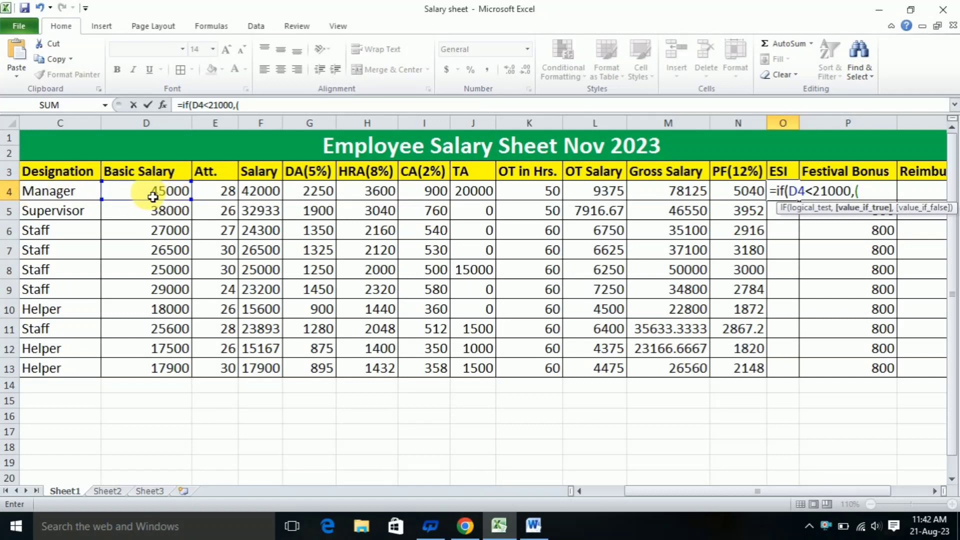
{"action": "left_click", "coordinate": [153, 197]}
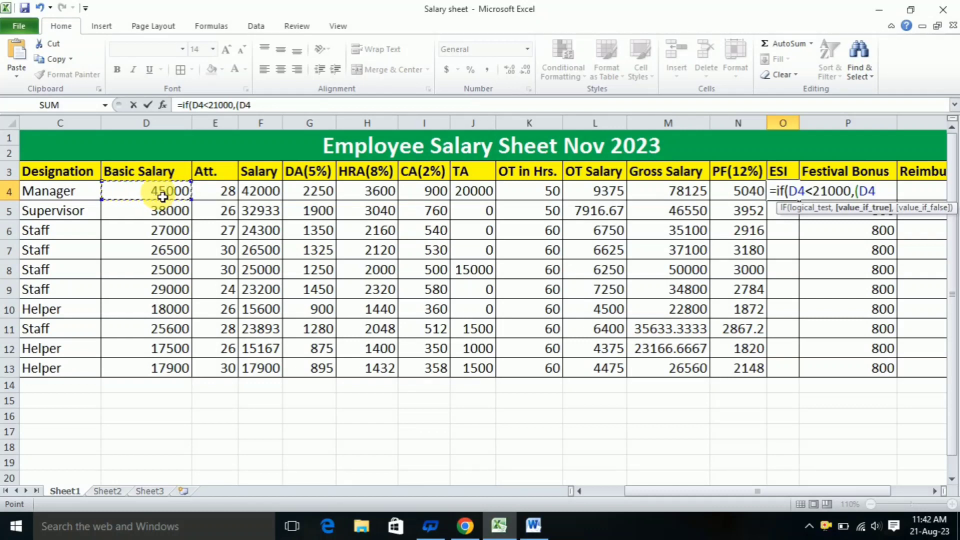
{"action": "type", "text": "*0.75"}
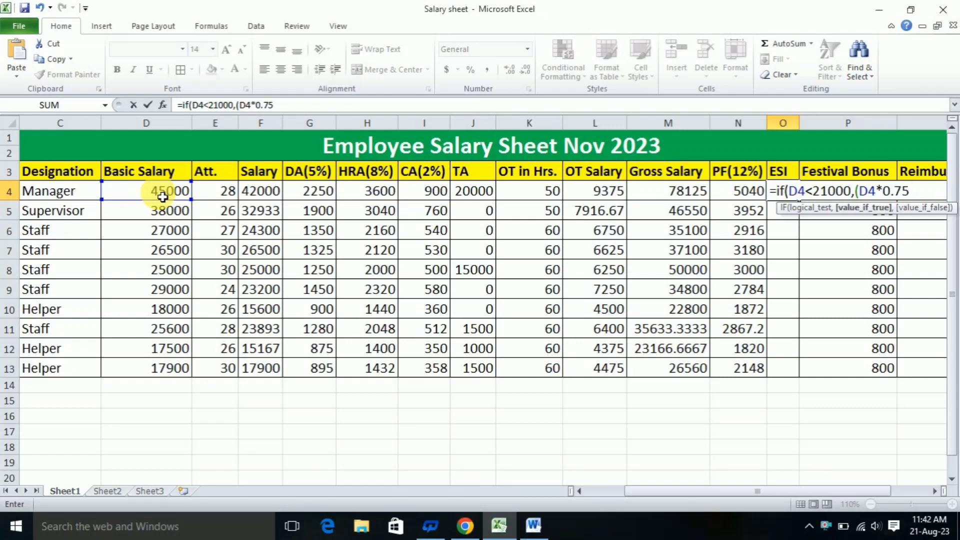
{"action": "type", "text": "%),"}
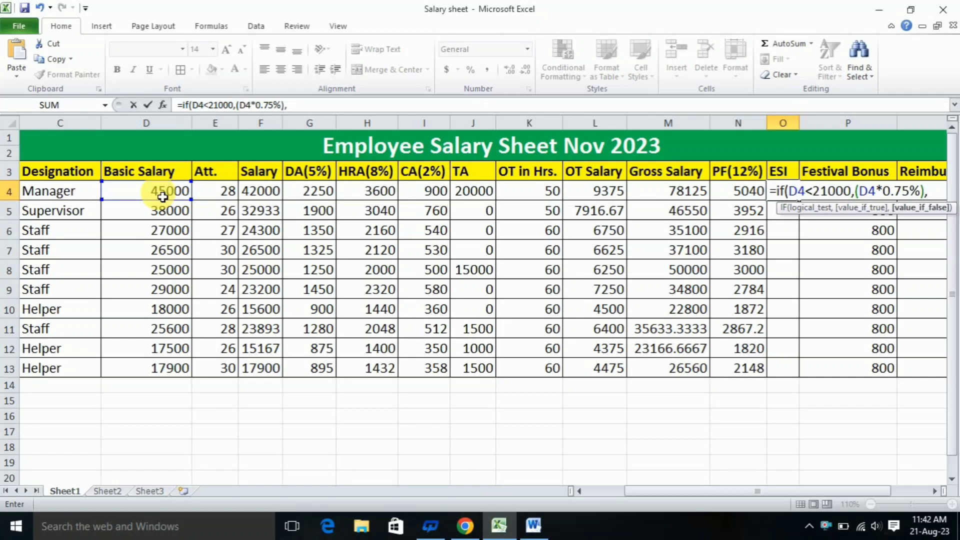
{"action": "type", "text": "0)"}
{"action": "left_click_drag", "start_coordinate": [750, 492], "coordinate": [770, 492]}
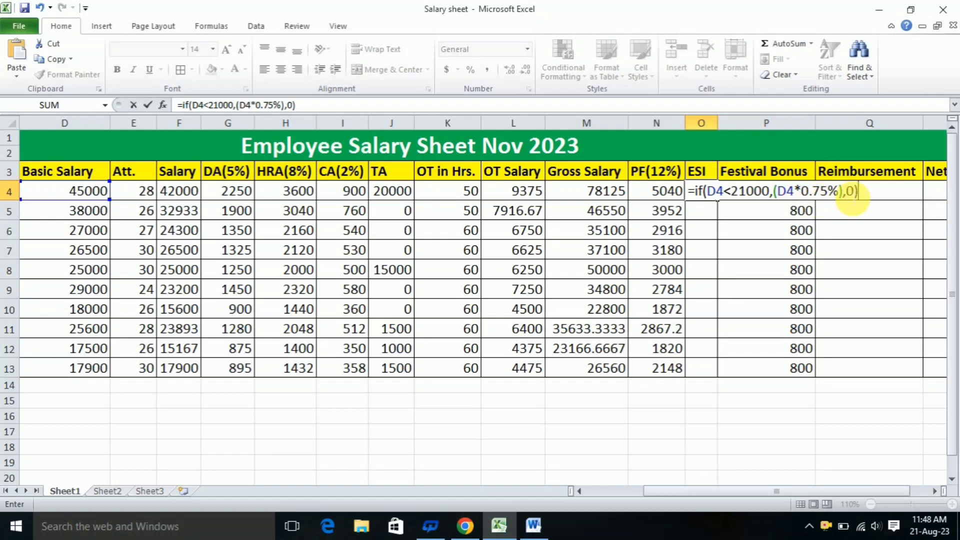
{"action": "key", "text": "Return"}
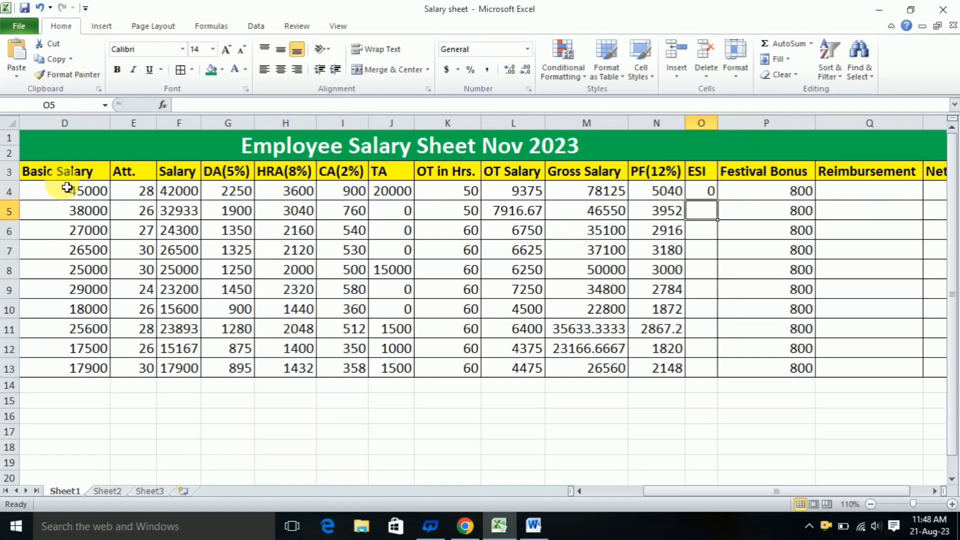
{"action": "left_click", "coordinate": [708, 192]}
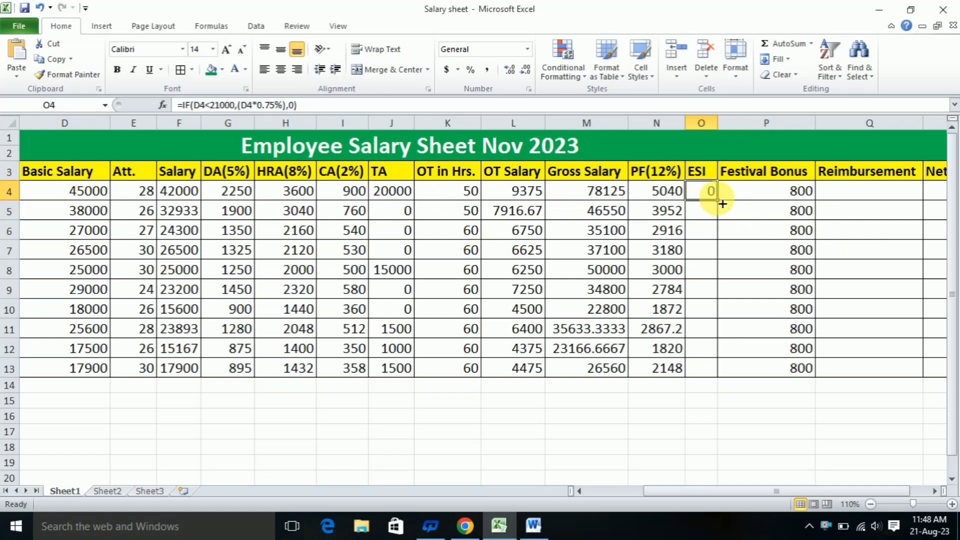
{"action": "left_click_drag", "start_coordinate": [723, 204], "coordinate": [708, 377]}
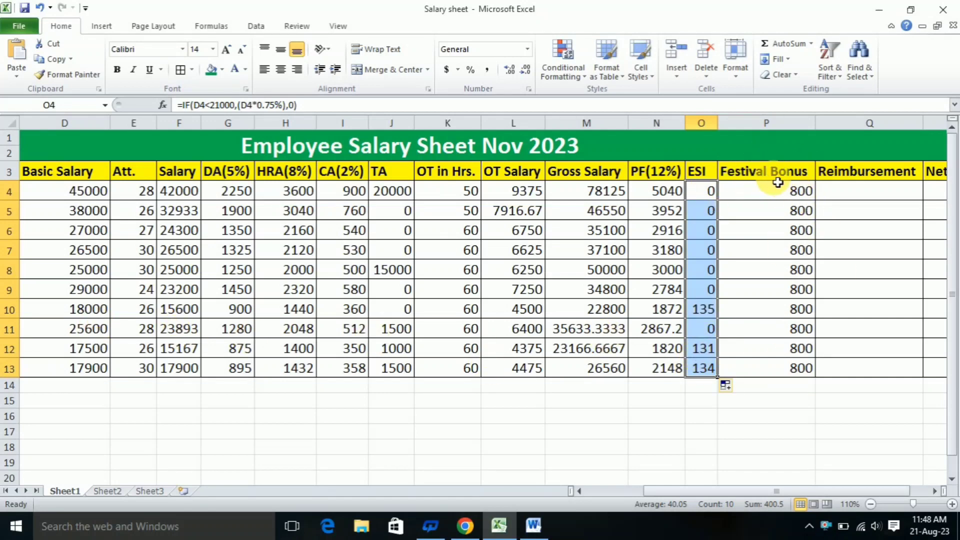
Enter the Reimbursement amounts 2000 in Q4, 200 in Q8 and 550 in Q11
{"action": "left_click", "coordinate": [848, 190]}
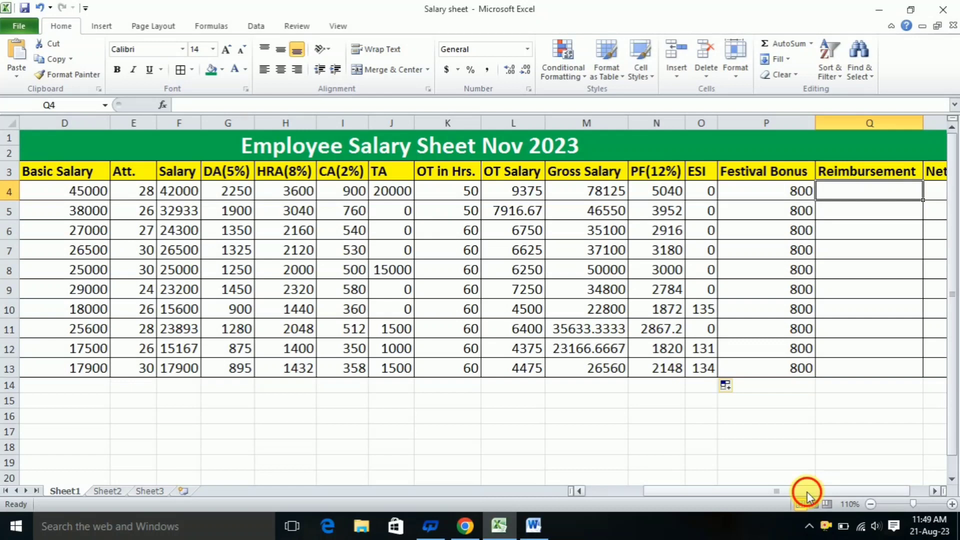
{"action": "left_click_drag", "start_coordinate": [807, 491], "coordinate": [824, 492]}
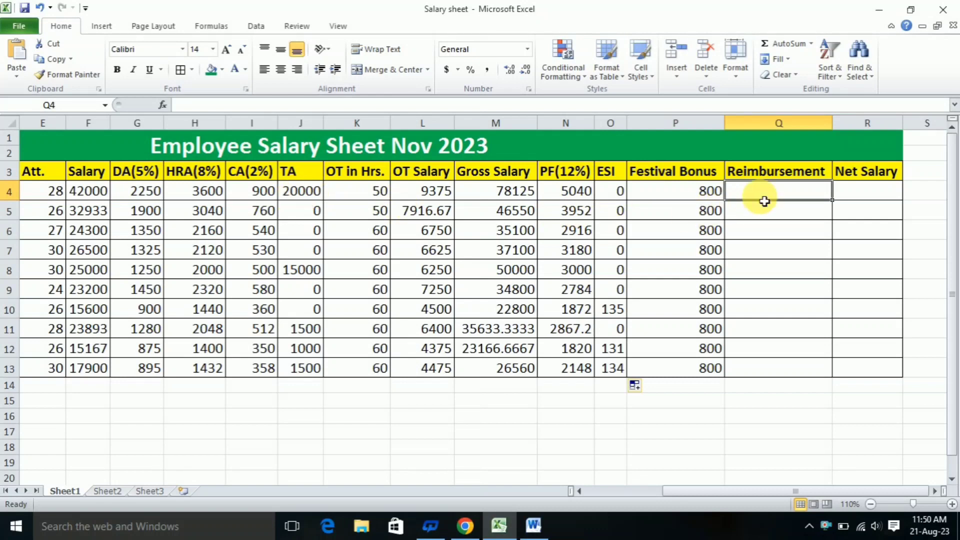
{"action": "type", "text": "2000"}
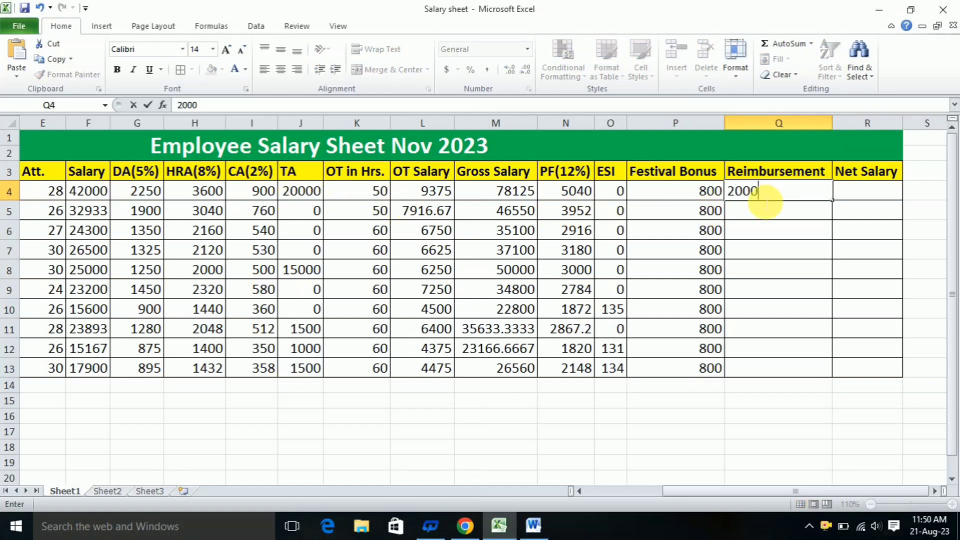
{"action": "key", "text": "Return"}
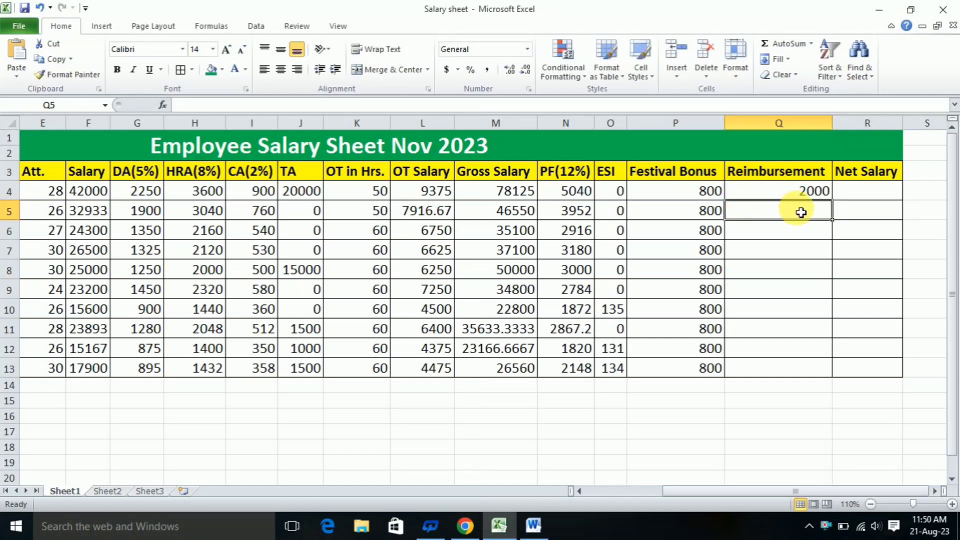
{"action": "left_click", "coordinate": [789, 273]}
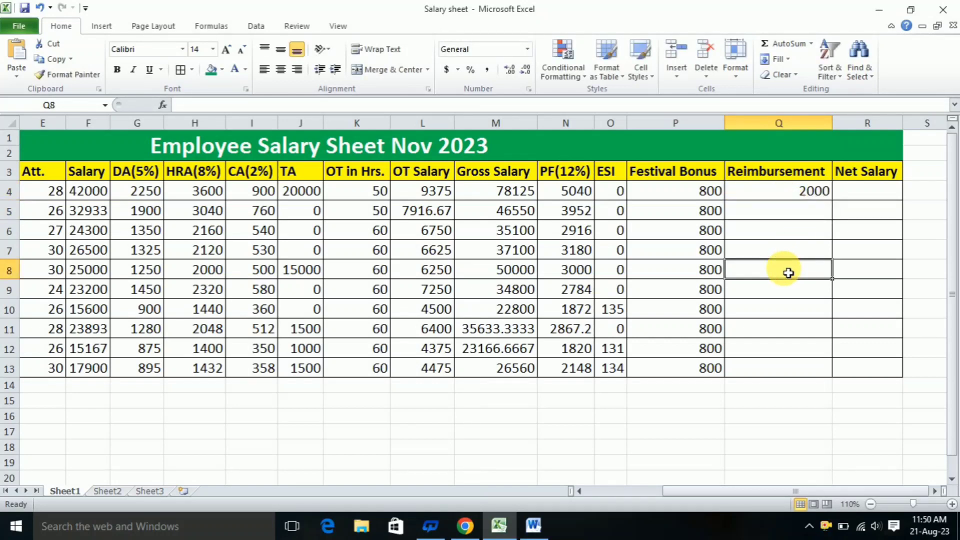
{"action": "type", "text": "200"}
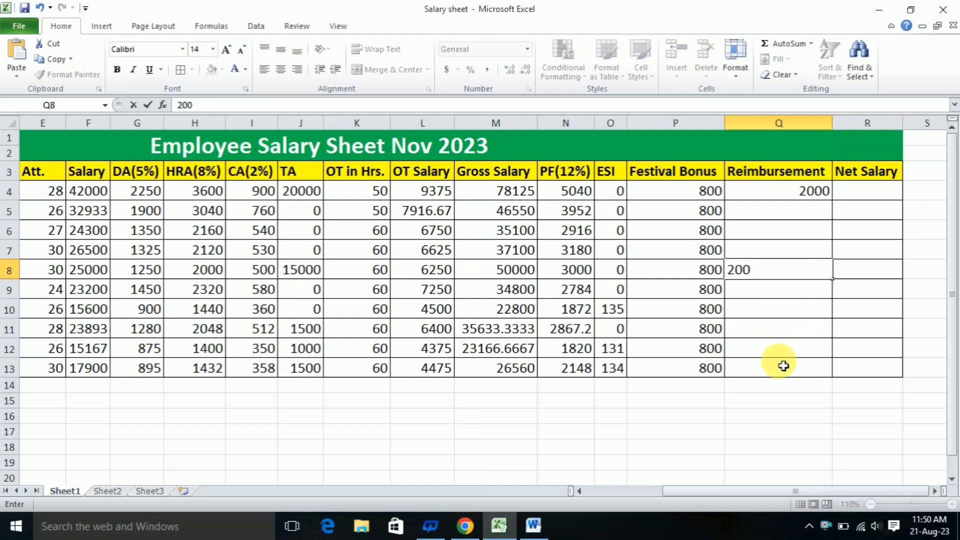
{"action": "left_click", "coordinate": [788, 330]}
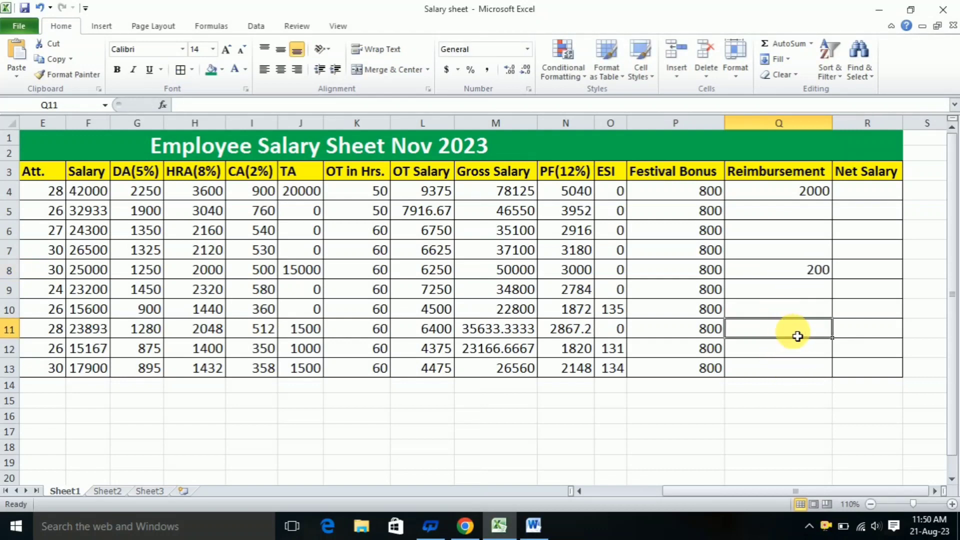
{"action": "type", "text": "550"}
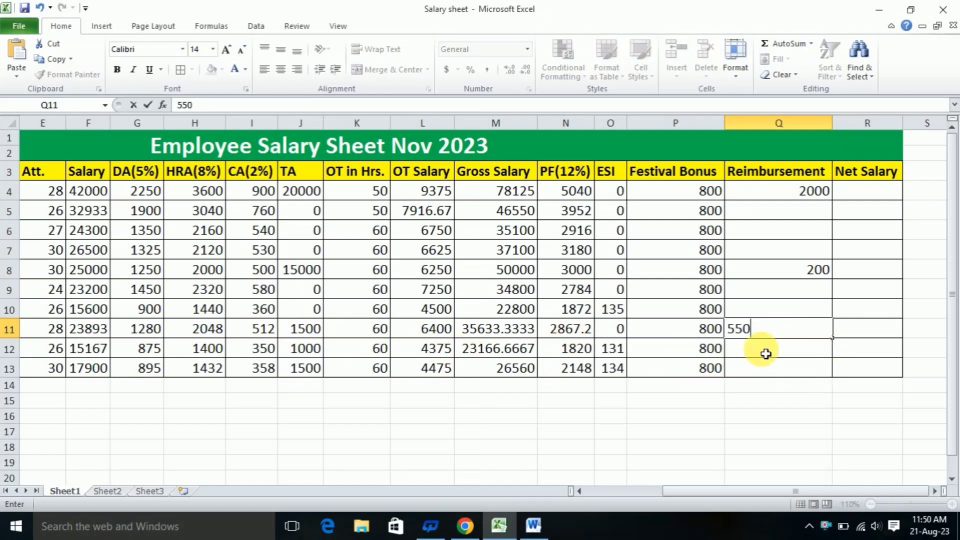
{"action": "key", "text": "Return"}
Enter 0 in the remaining empty Reimbursement cells Q5 to Q7, Q9, Q10, Q12 and Q13
{"action": "left_click", "coordinate": [804, 373]}
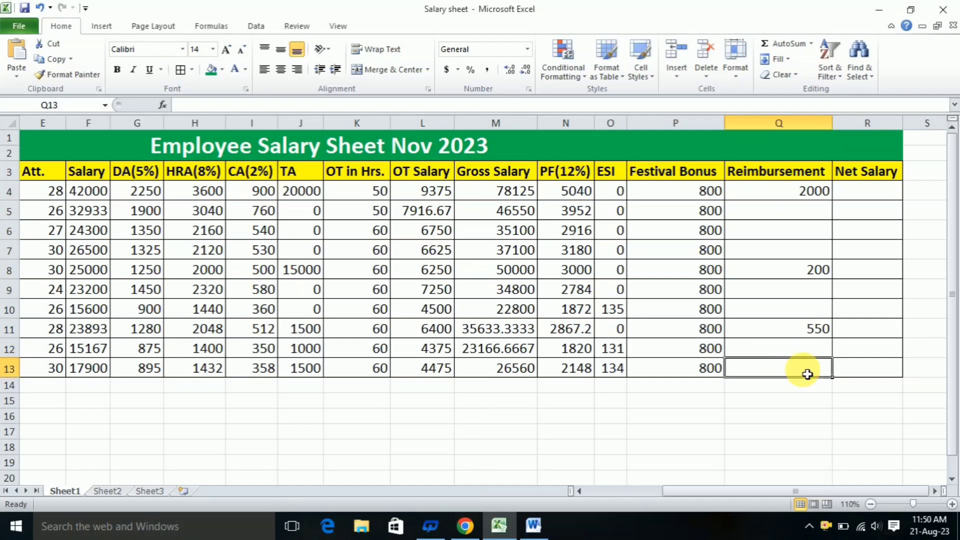
{"action": "type", "text": "0"}
{"action": "left_click", "coordinate": [808, 349]}
{"action": "type", "text": "0"}
{"action": "left_click", "coordinate": [821, 310]}
{"action": "type", "text": "0"}
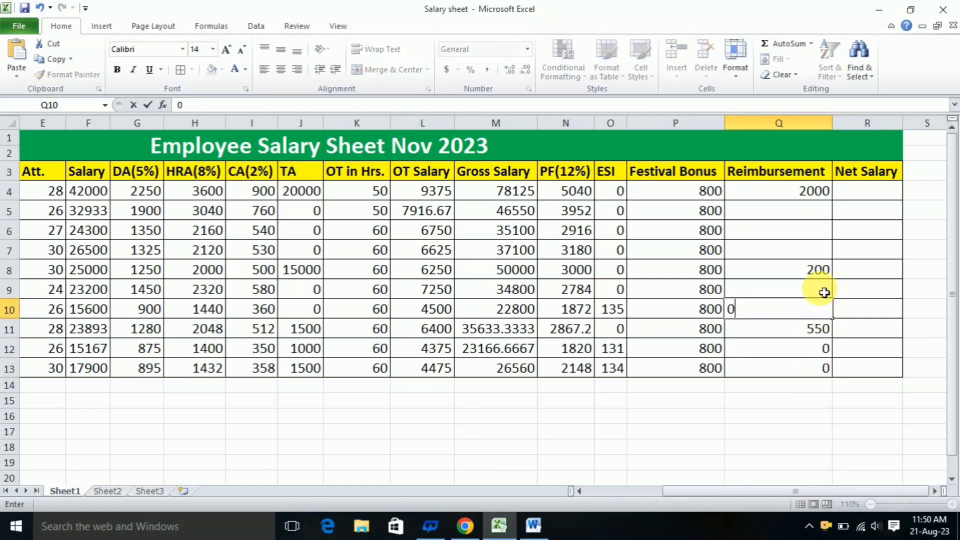
{"action": "left_click", "coordinate": [824, 290]}
{"action": "type", "text": "0"}
{"action": "left_click", "coordinate": [821, 246]}
{"action": "type", "text": "0"}
{"action": "left_click", "coordinate": [815, 230]}
{"action": "type", "text": "0"}
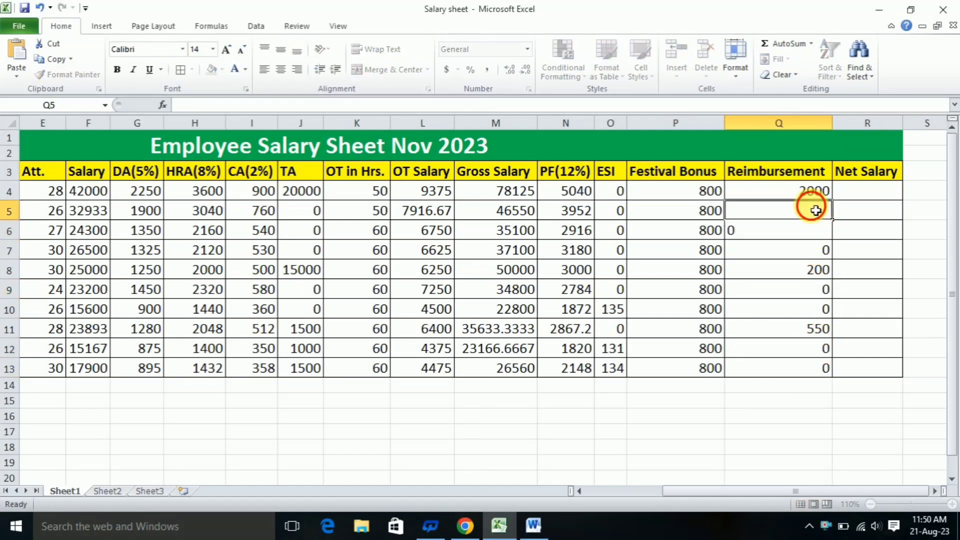
{"action": "left_click", "coordinate": [810, 210]}
{"action": "type", "text": "0"}
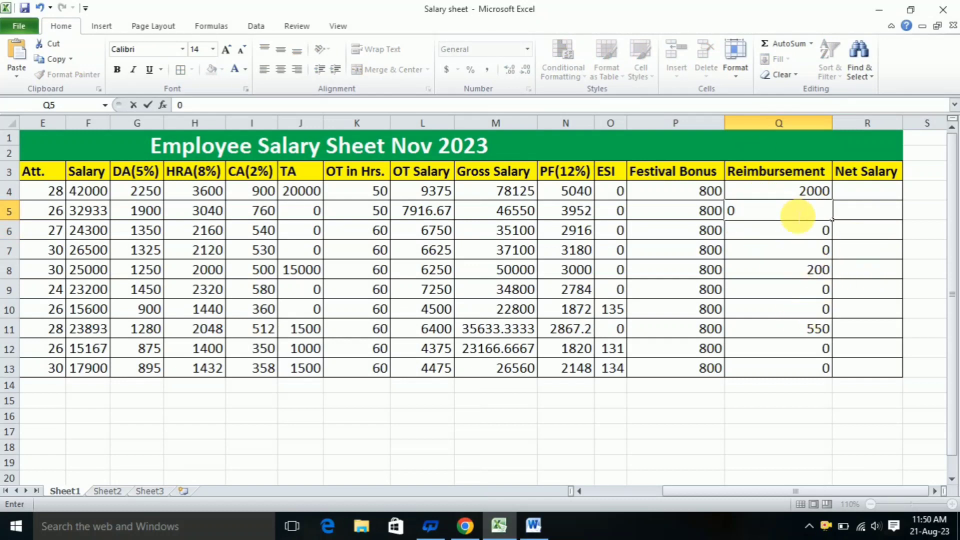
{"action": "left_click", "coordinate": [801, 231]}
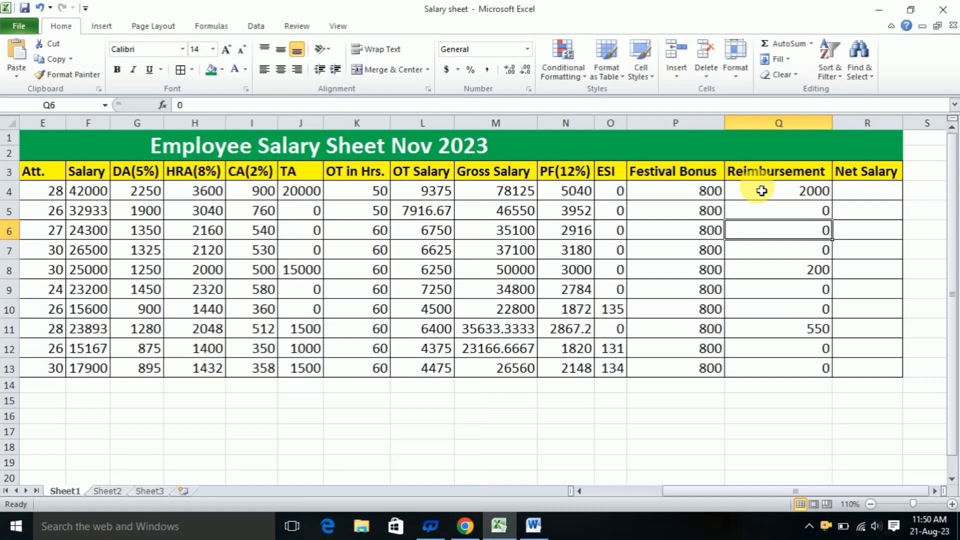
Calculate Net Salary in R4 with =M4-N4-O4+P4+Q4 and fill the formula down to R13
{"action": "left_click", "coordinate": [869, 197]}
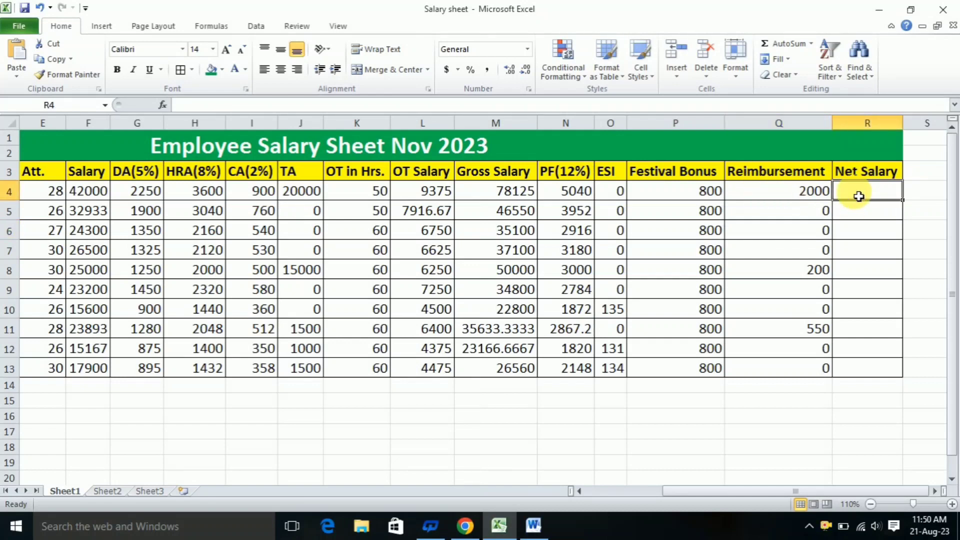
{"action": "type", "text": "="}
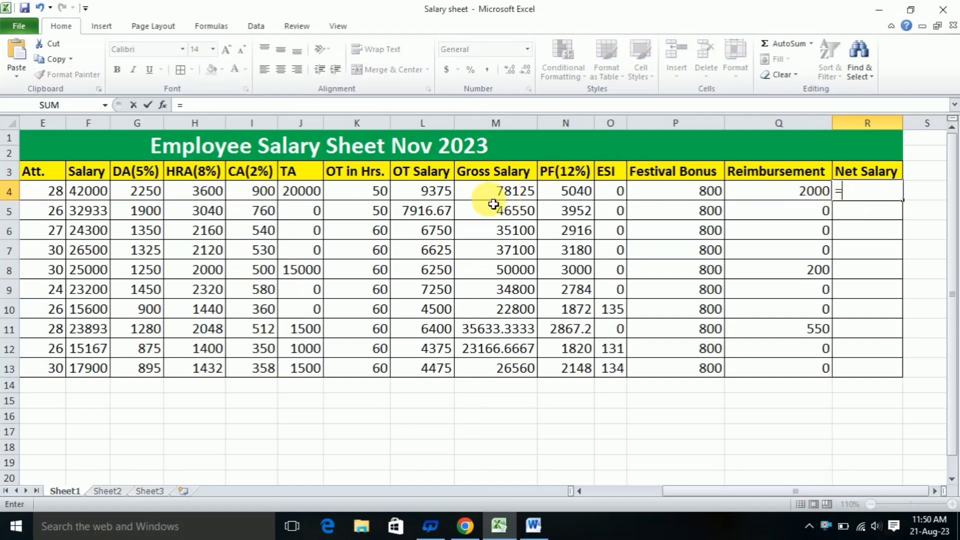
{"action": "left_click", "coordinate": [480, 197]}
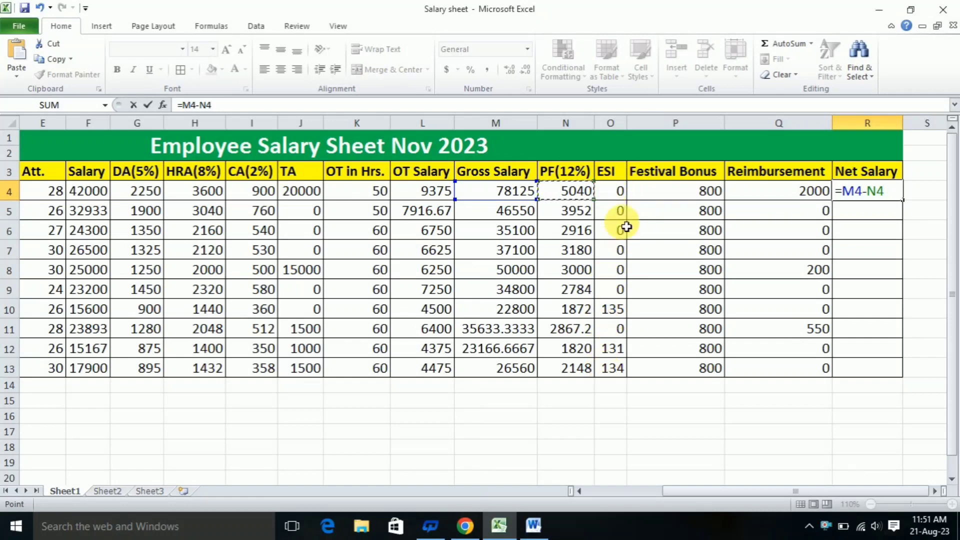
{"action": "left_click", "coordinate": [621, 195]}
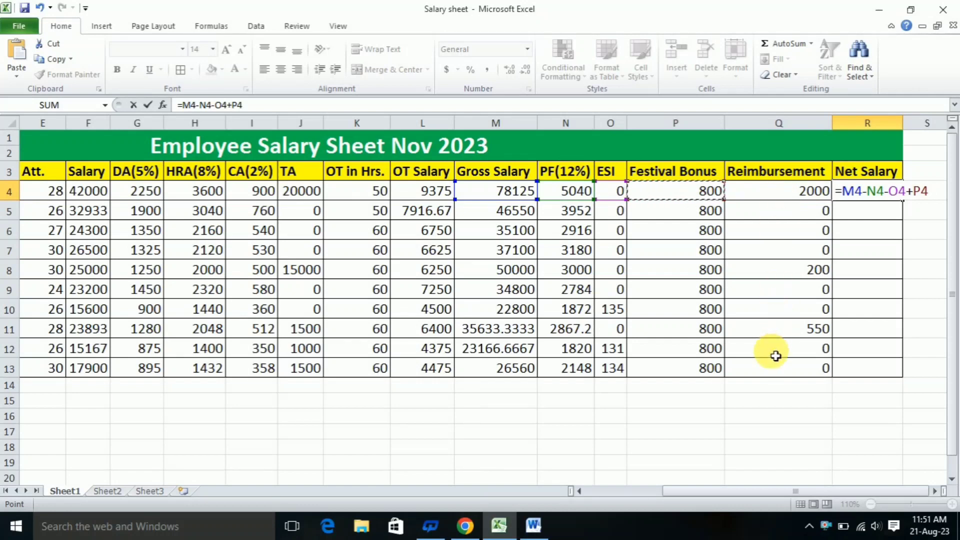
{"action": "left_click", "coordinate": [777, 198]}
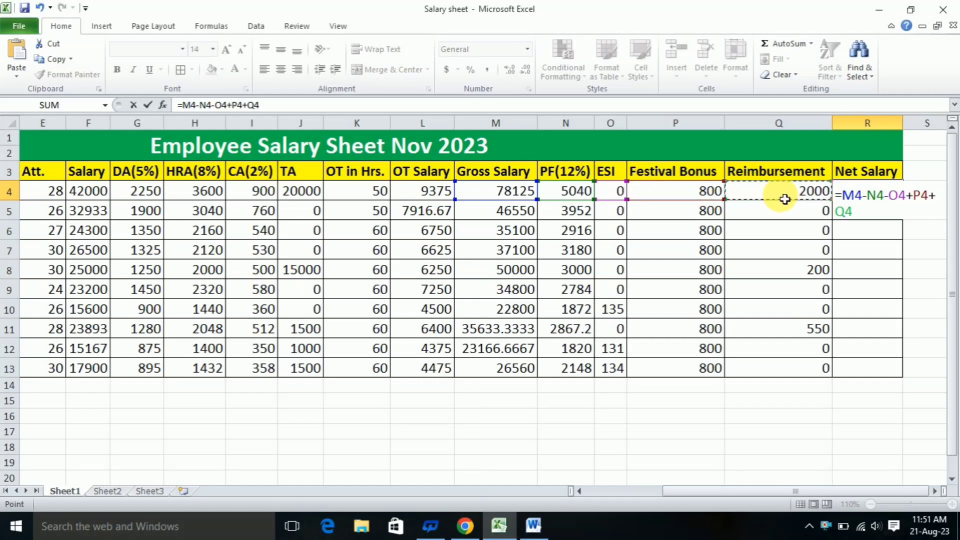
{"action": "key", "text": "Return"}
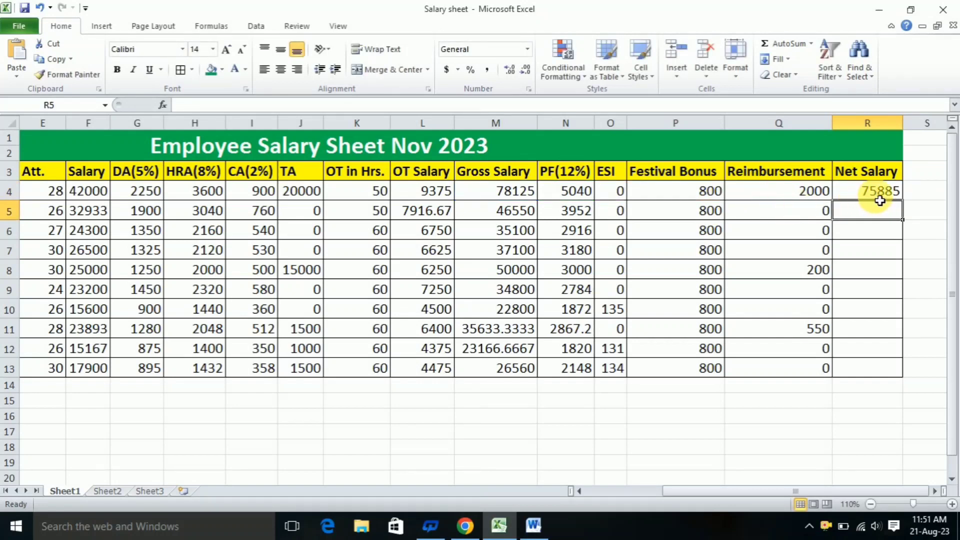
{"action": "left_click", "coordinate": [898, 192]}
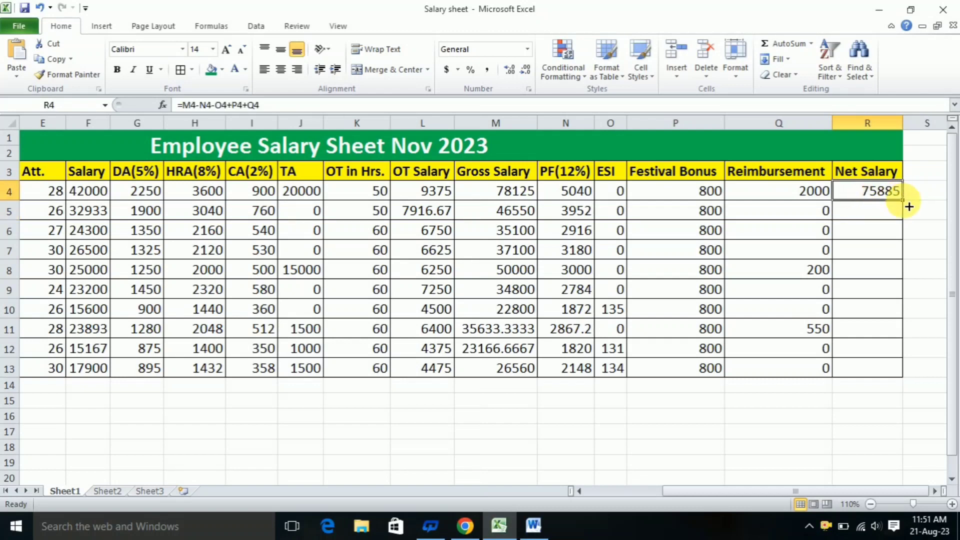
{"action": "left_click_drag", "start_coordinate": [906, 202], "coordinate": [911, 375]}
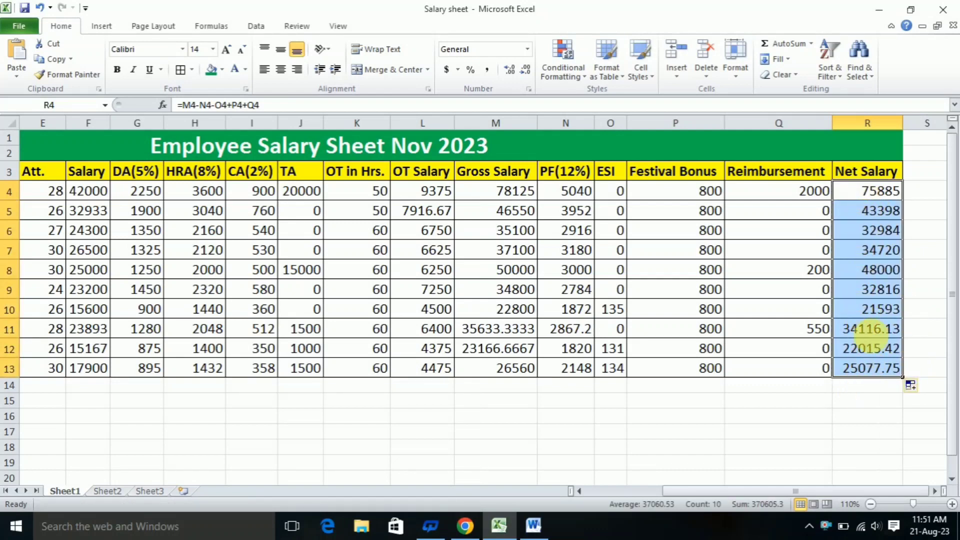
Review the whole salary table from Emp ID to Net Salary at 80% zoom, including the Net Salary values in R4 to R13
{"action": "left_click_drag", "start_coordinate": [670, 492], "coordinate": [590, 493]}
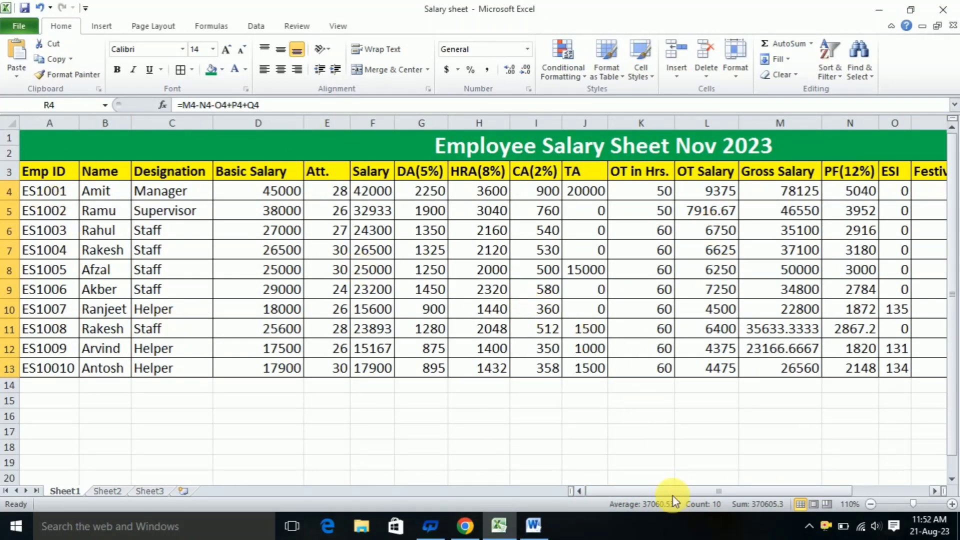
{"action": "left_click_drag", "start_coordinate": [675, 493], "coordinate": [745, 488]}
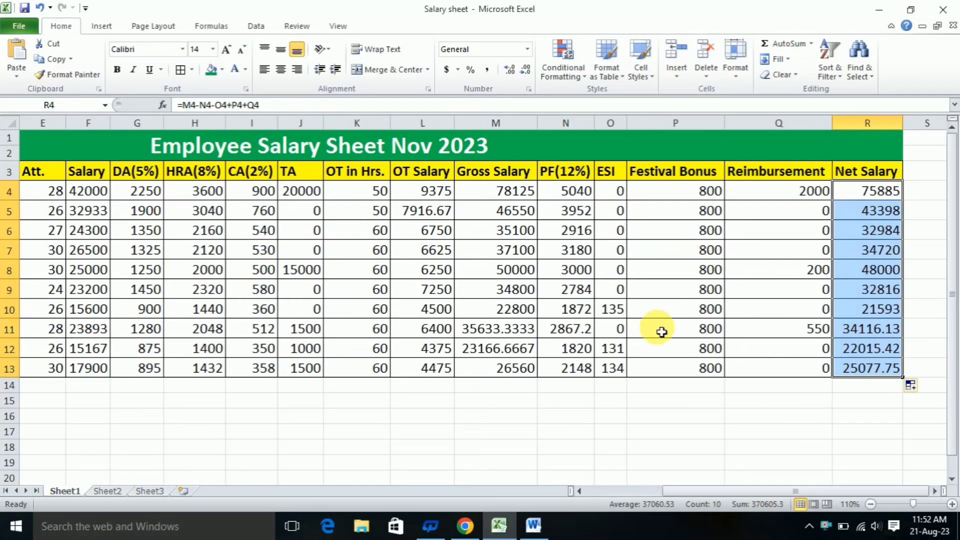
{"action": "left_click_drag", "start_coordinate": [670, 491], "coordinate": [592, 497]}
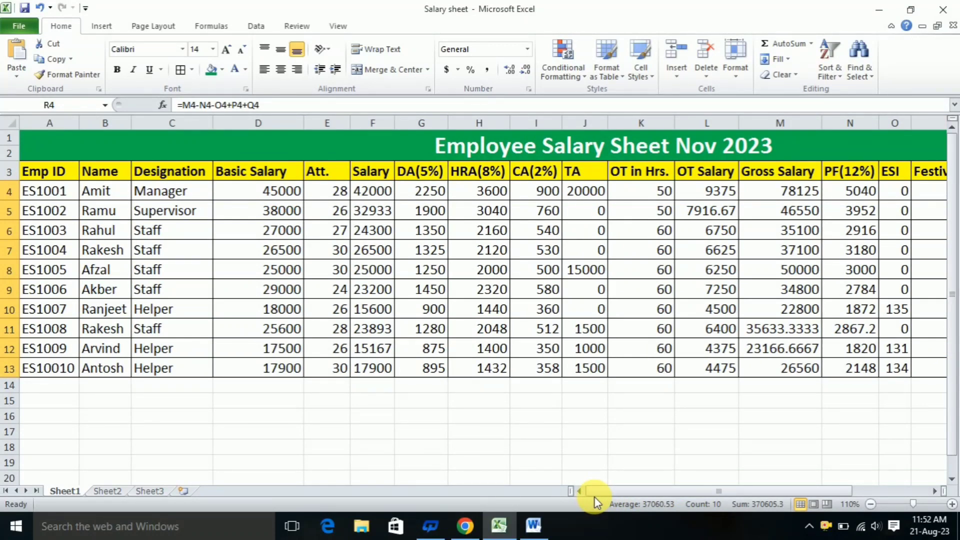
{"action": "left_click", "coordinate": [872, 503]}
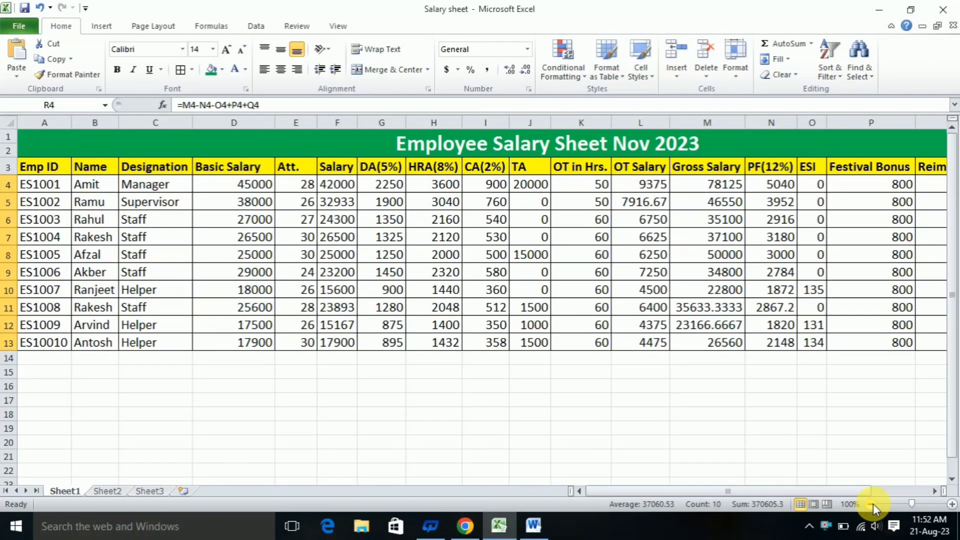
{"action": "left_click", "coordinate": [872, 503]}
{"action": "left_click", "coordinate": [872, 504]}
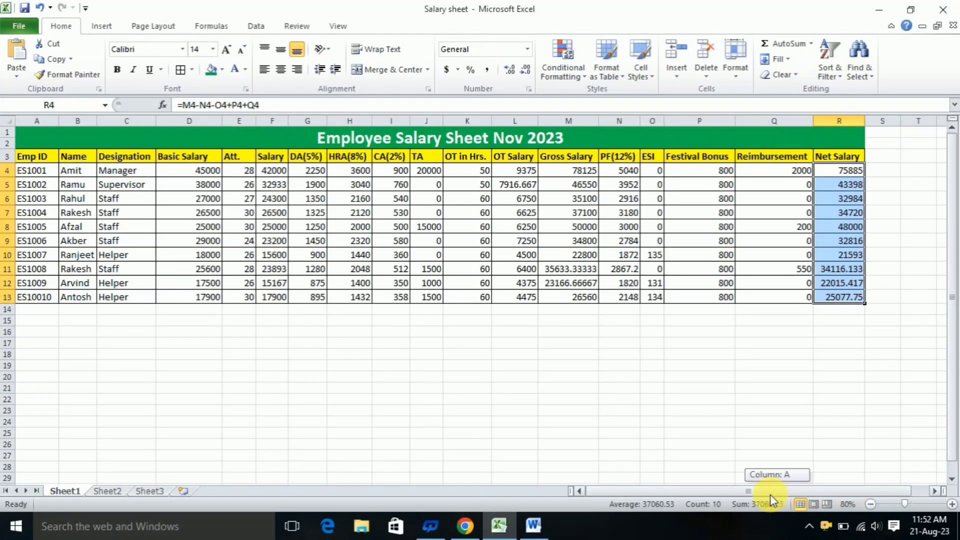
{"action": "left_click", "coordinate": [618, 378]}
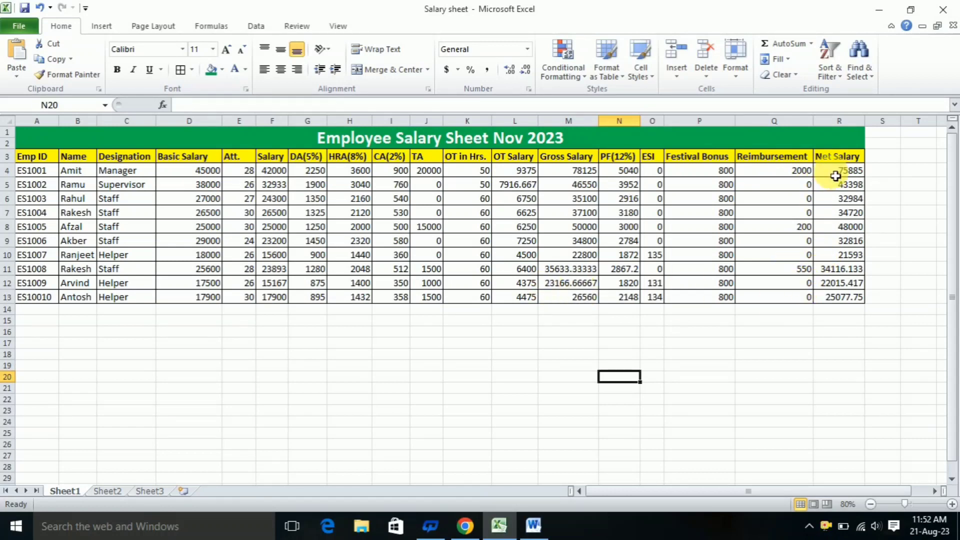
{"action": "left_click_drag", "start_coordinate": [826, 172], "coordinate": [837, 294]}
{"action": "left_click", "coordinate": [797, 332]}
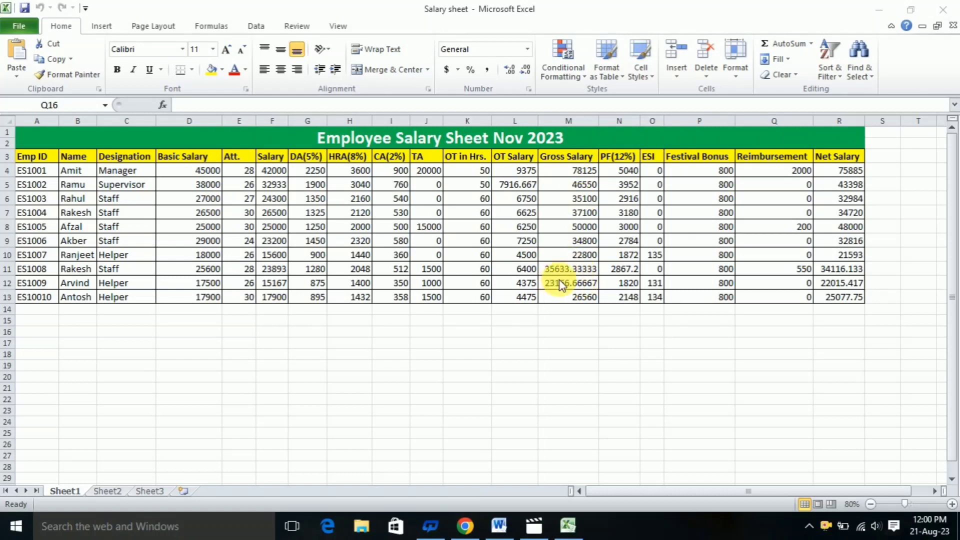
Format the Gross Salary values in M4 to M13 to show no decimal places
{"action": "left_click", "coordinate": [575, 170]}
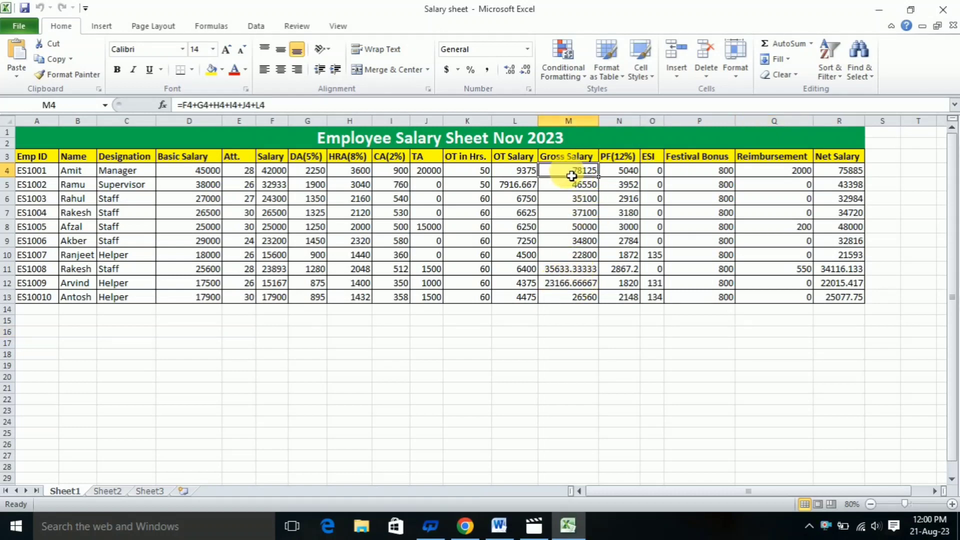
{"action": "left_click_drag", "start_coordinate": [575, 171], "coordinate": [573, 299]}
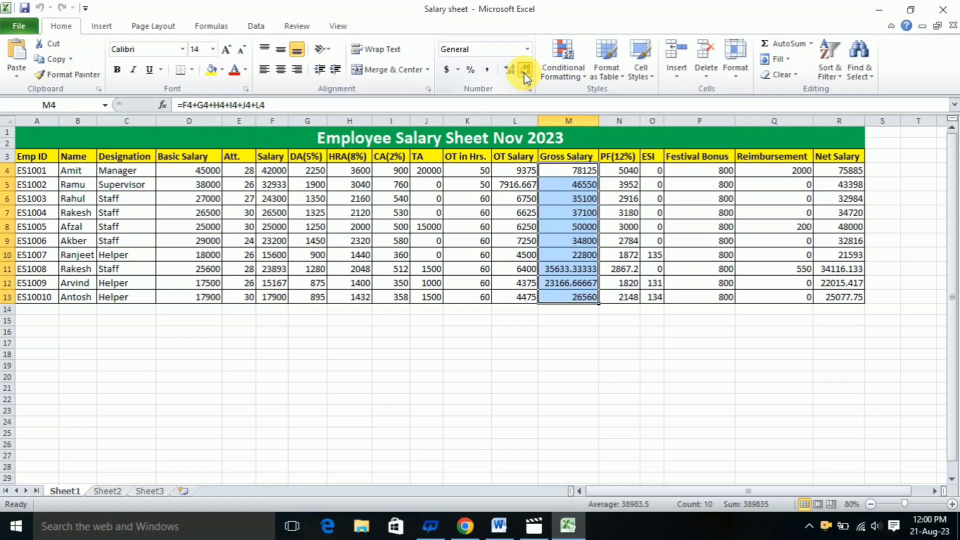
{"action": "left_click", "coordinate": [511, 71]}
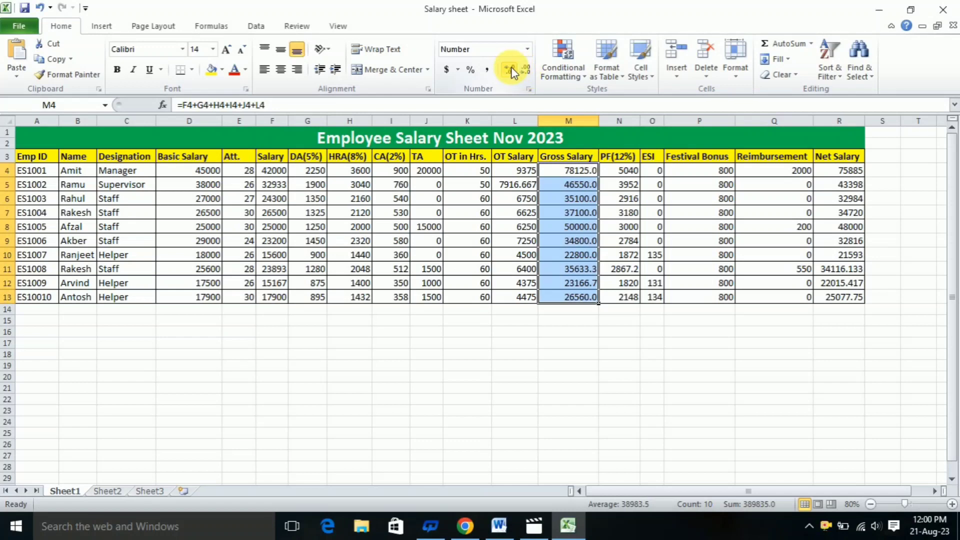
{"action": "left_click", "coordinate": [525, 71]}
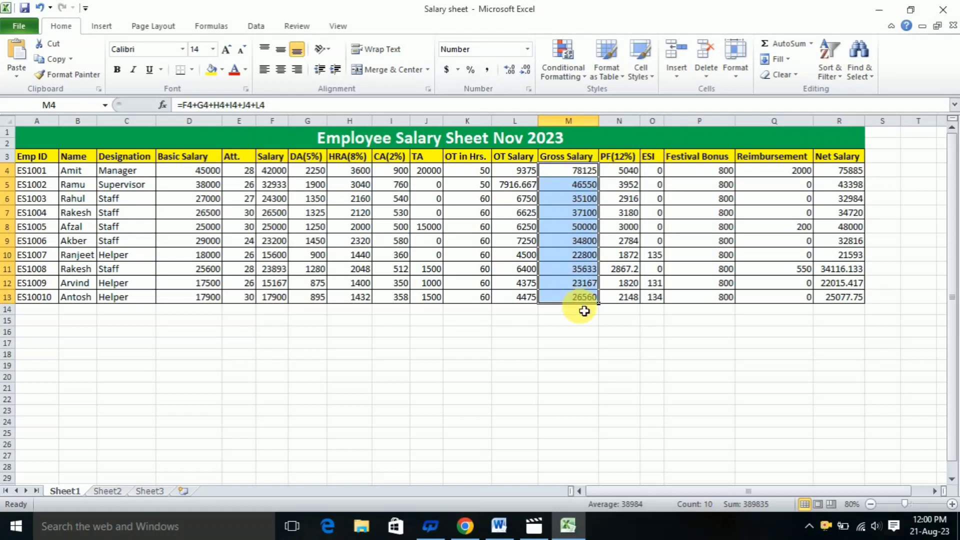
Format the PF(12%) values in N4 to N13 as whole numbers without decimals
{"action": "left_click", "coordinate": [627, 174]}
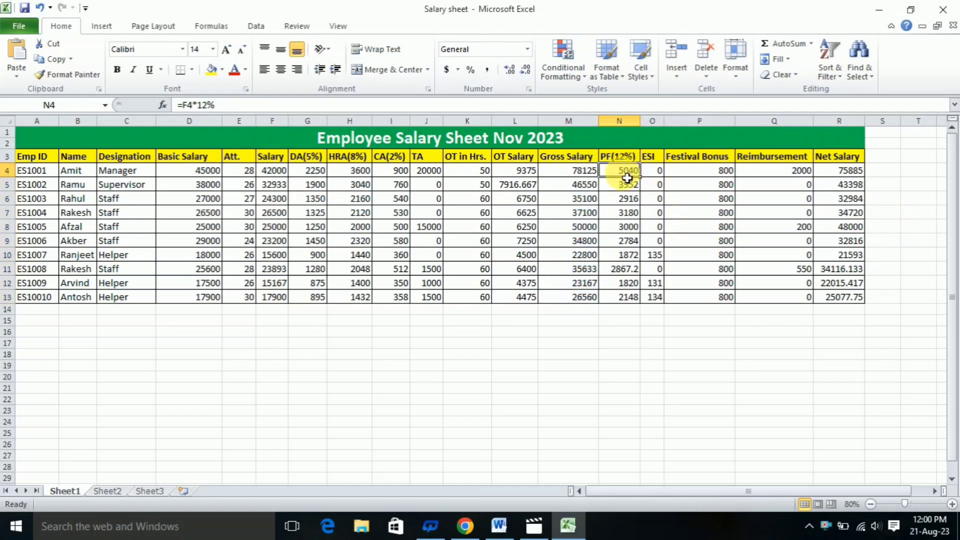
{"action": "left_click_drag", "start_coordinate": [628, 172], "coordinate": [631, 299]}
{"action": "left_click", "coordinate": [512, 73]}
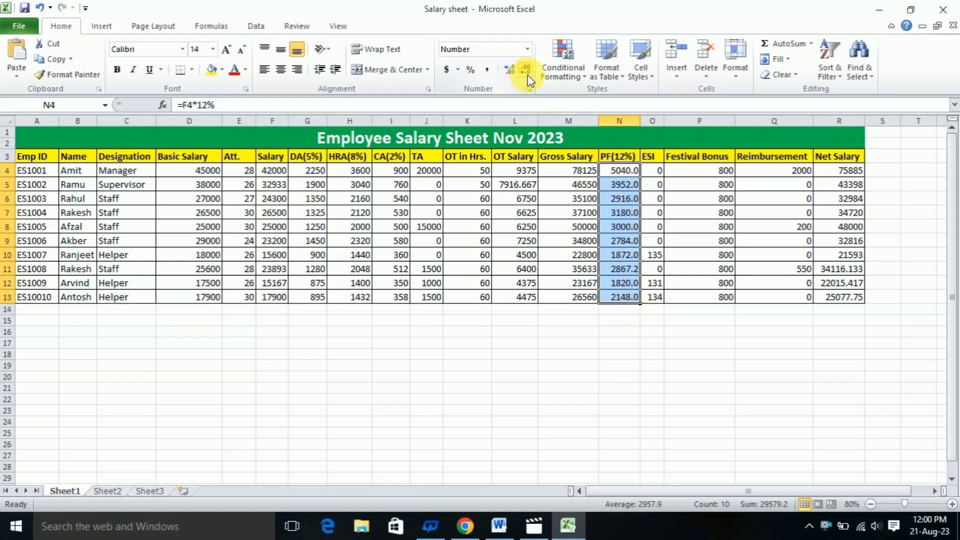
{"action": "left_click", "coordinate": [527, 74]}
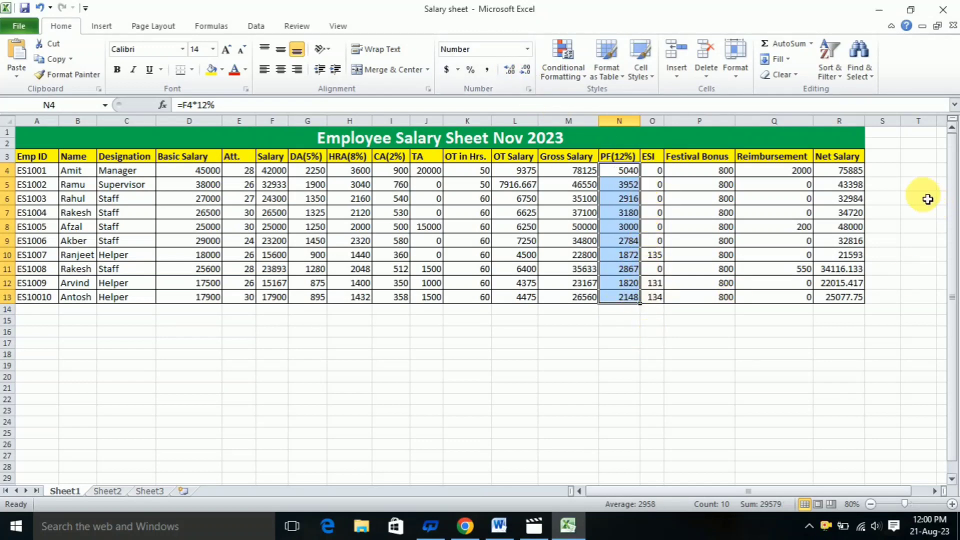
Remove the displayed decimals from the Net Salary values in R4 to R13
{"action": "left_click", "coordinate": [845, 174]}
{"action": "left_click_drag", "start_coordinate": [845, 175], "coordinate": [858, 298]}
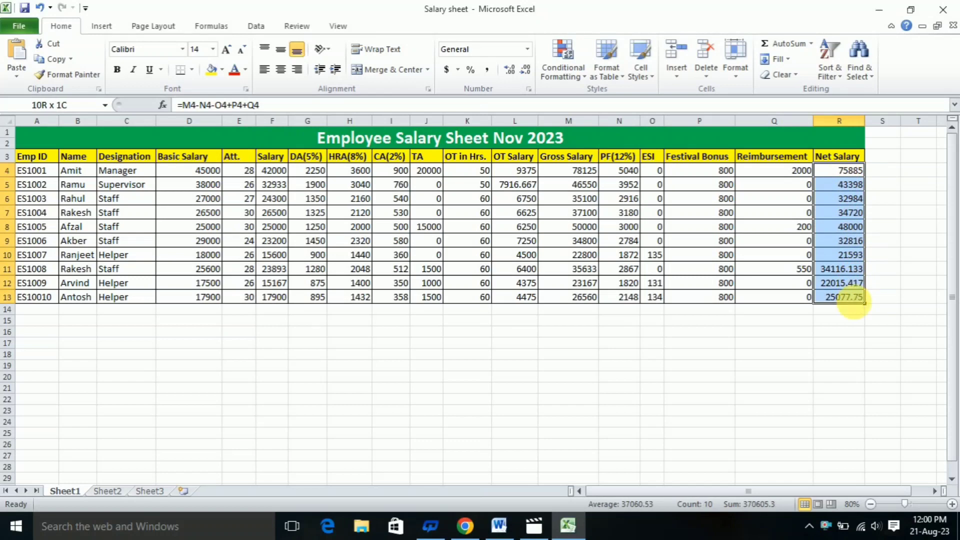
{"action": "left_click", "coordinate": [507, 73]}
{"action": "left_click", "coordinate": [523, 70]}
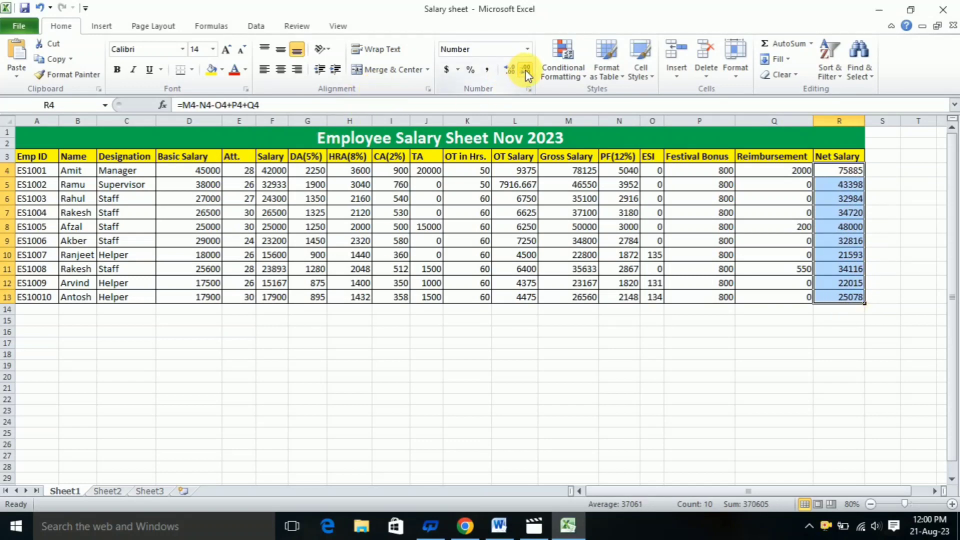
{"action": "left_click", "coordinate": [917, 301]}
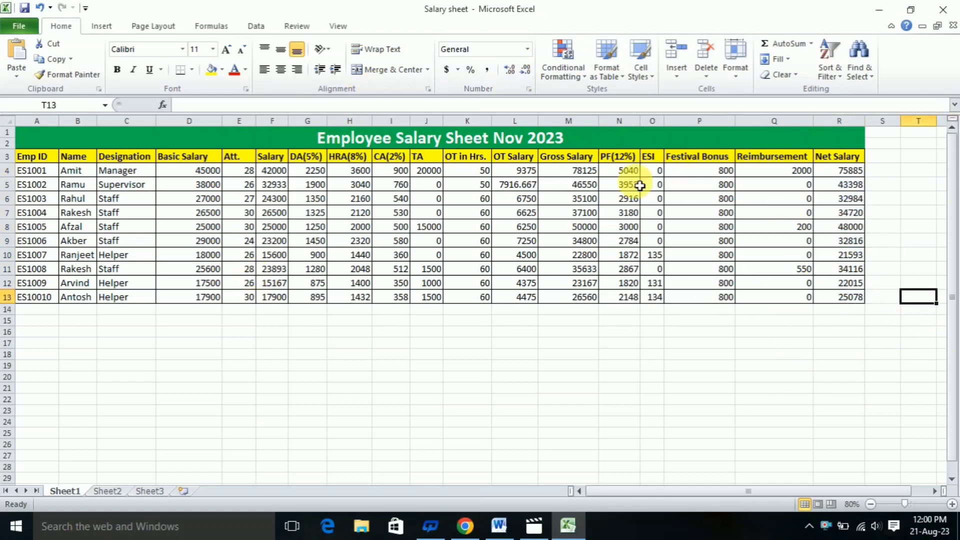